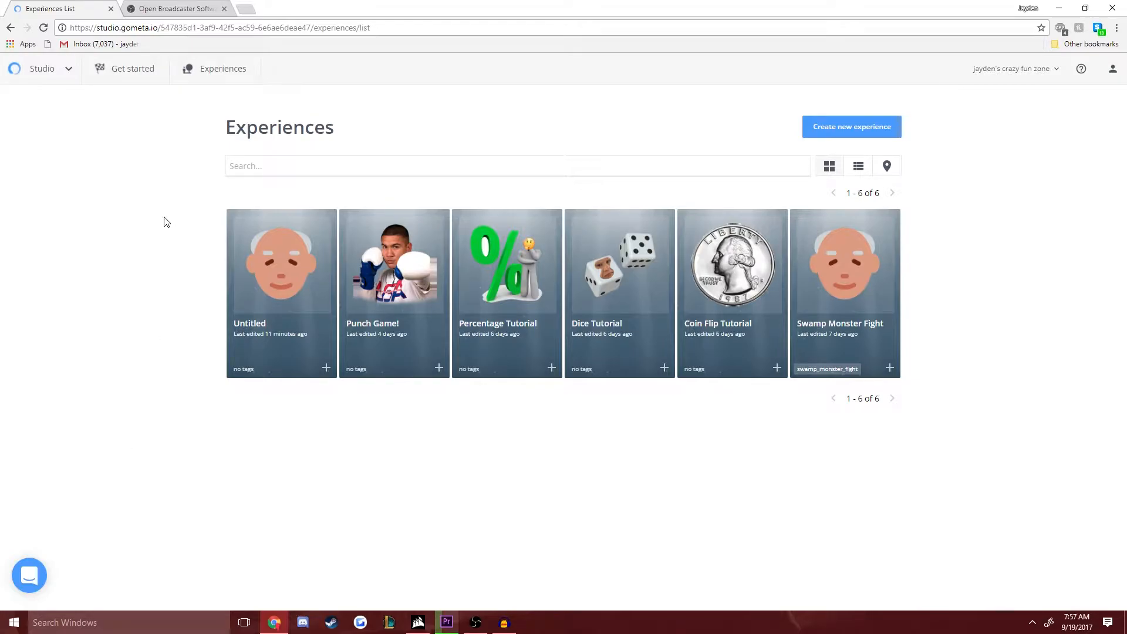
Find the Open Broadcaster Software website in a new browser tab and open its download page at the OBS Classic section
click(245, 9)
click(224, 9)
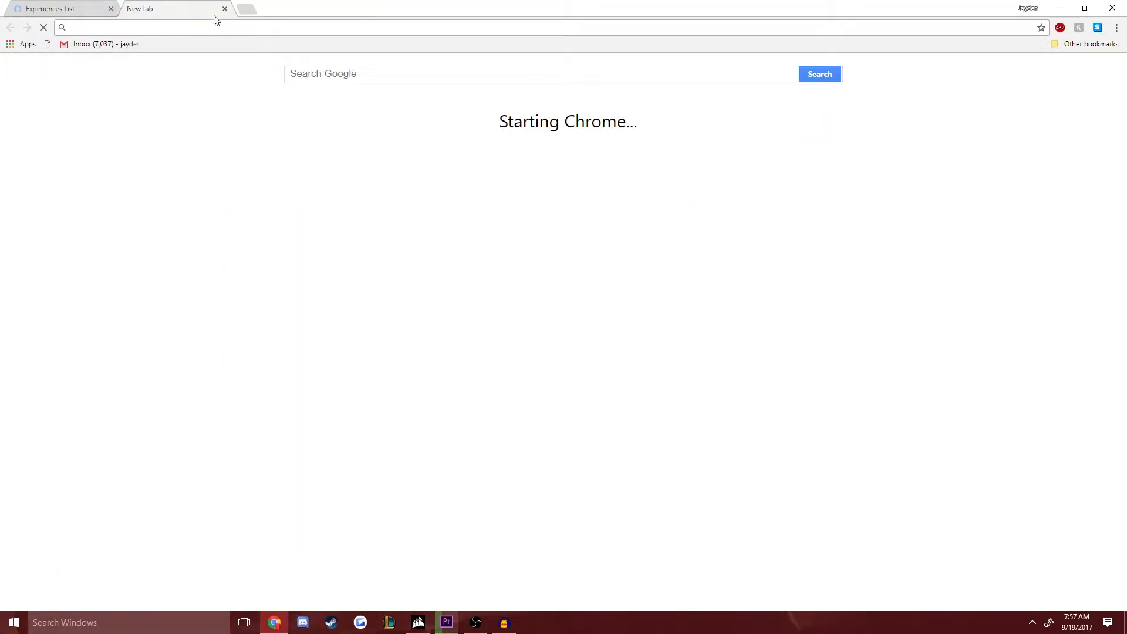
text(open broadc)
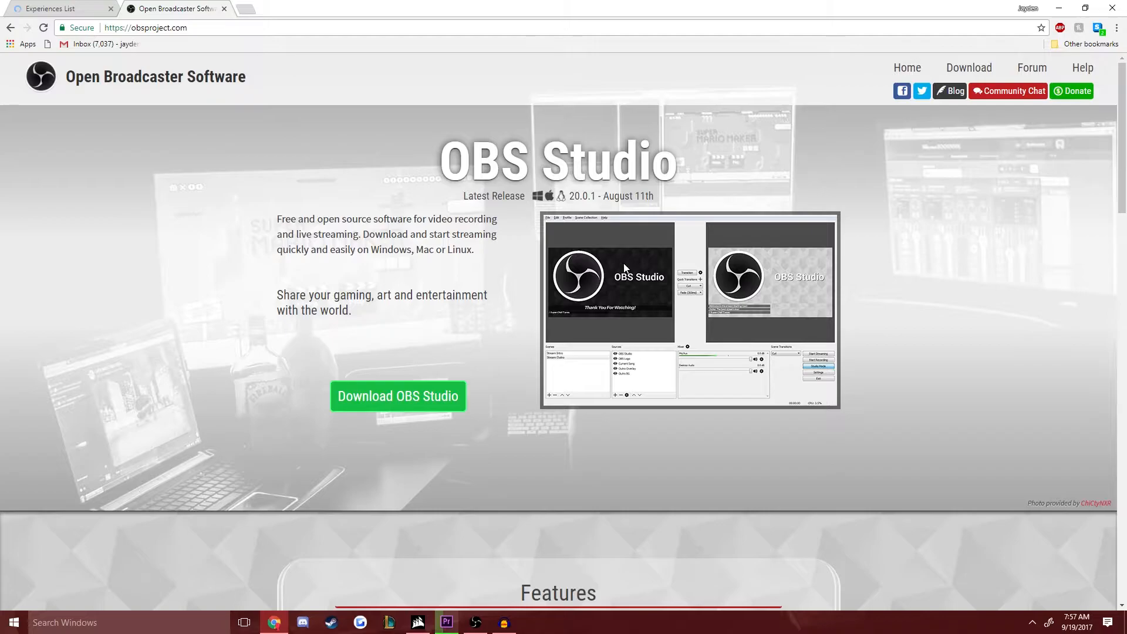
click(969, 68)
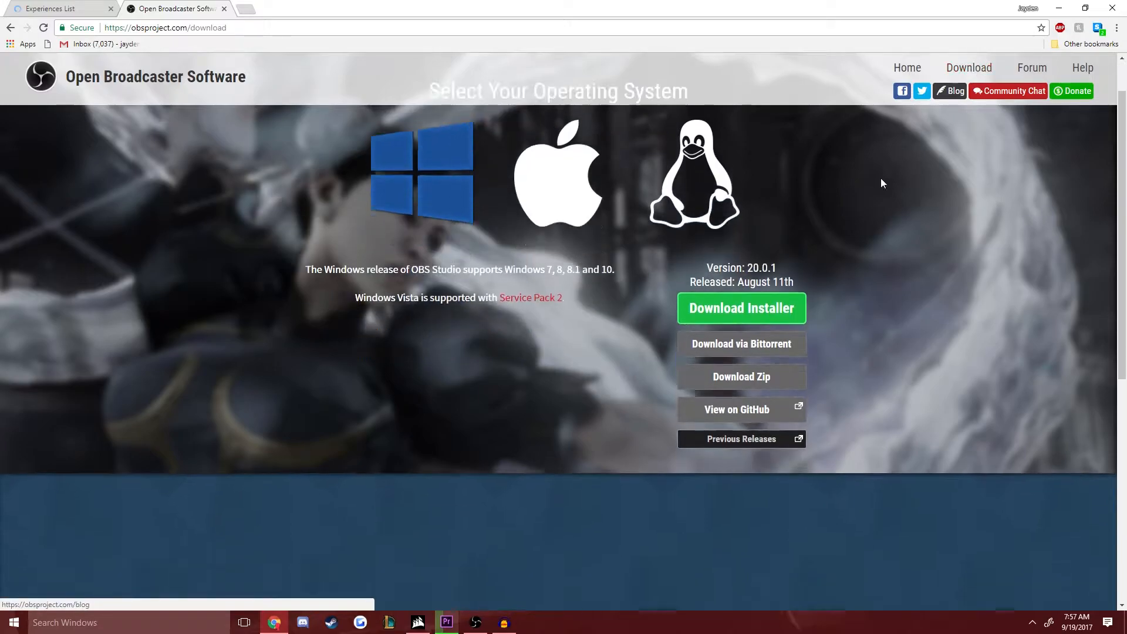
scroll(855, 219, down, 6)
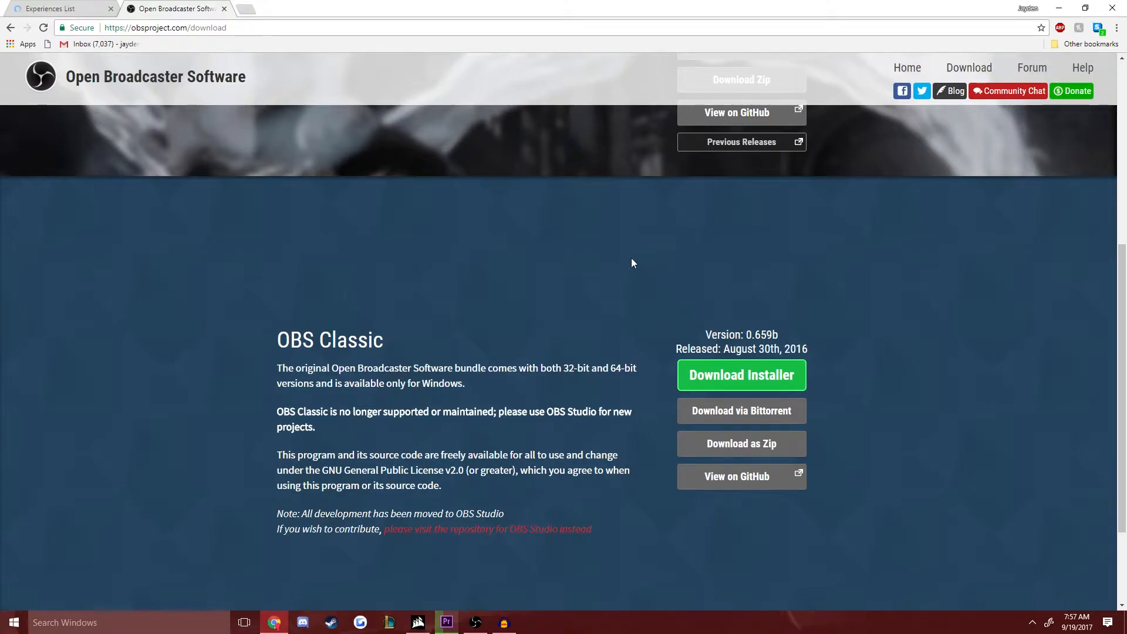
scroll(629, 262, up, 6)
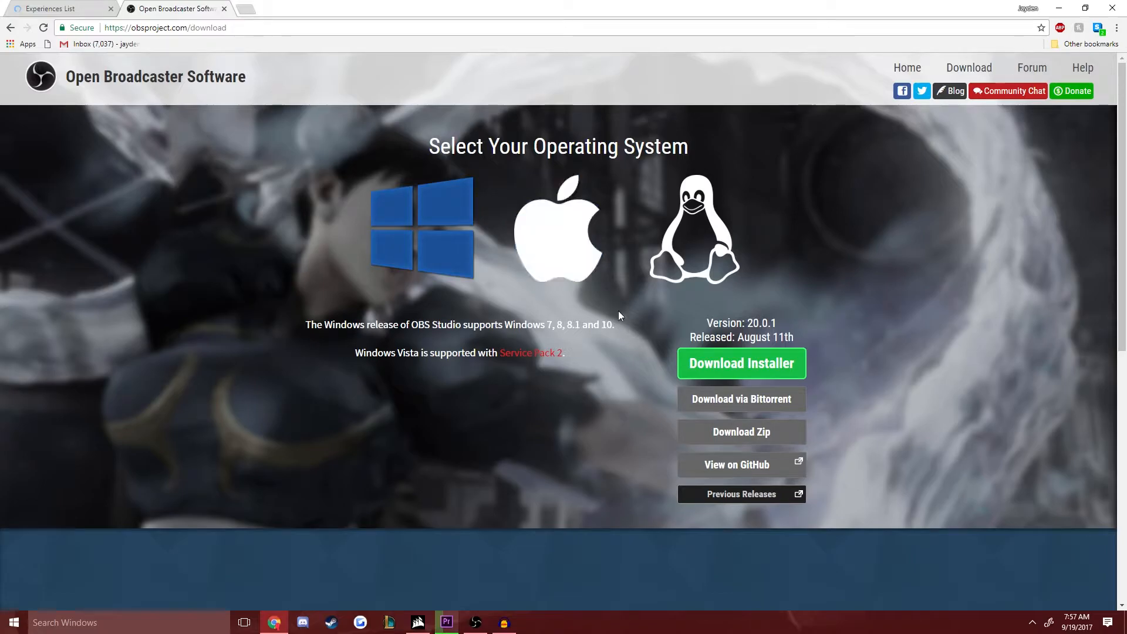
scroll(420, 392, down, 6)
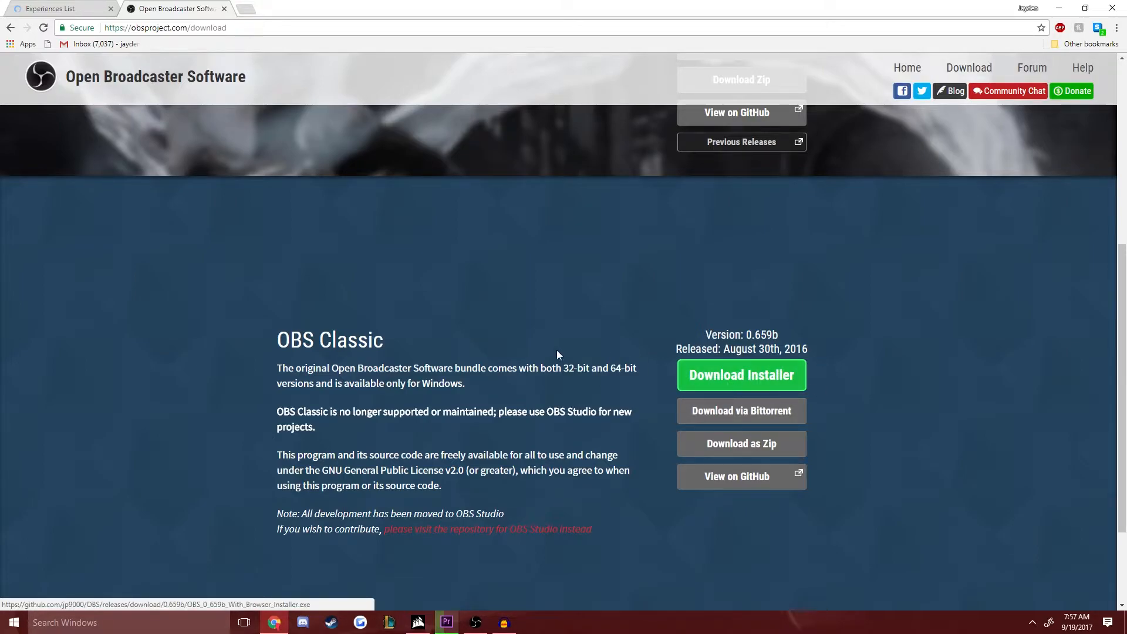
Search Google for "audacity" in a new browser tab
click(246, 8)
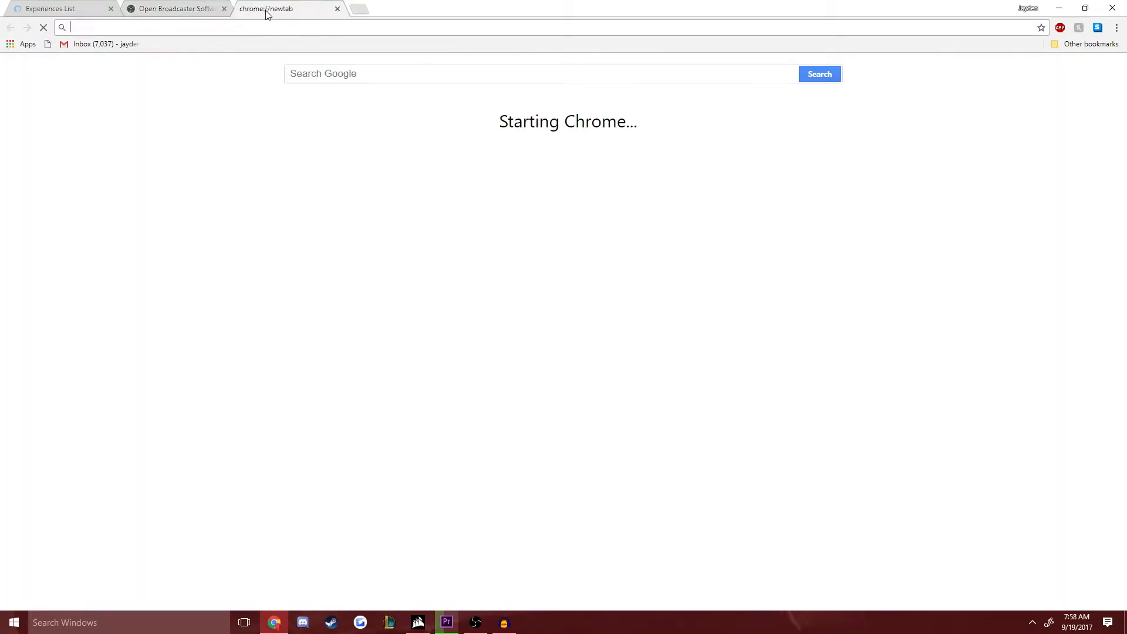
text(au)
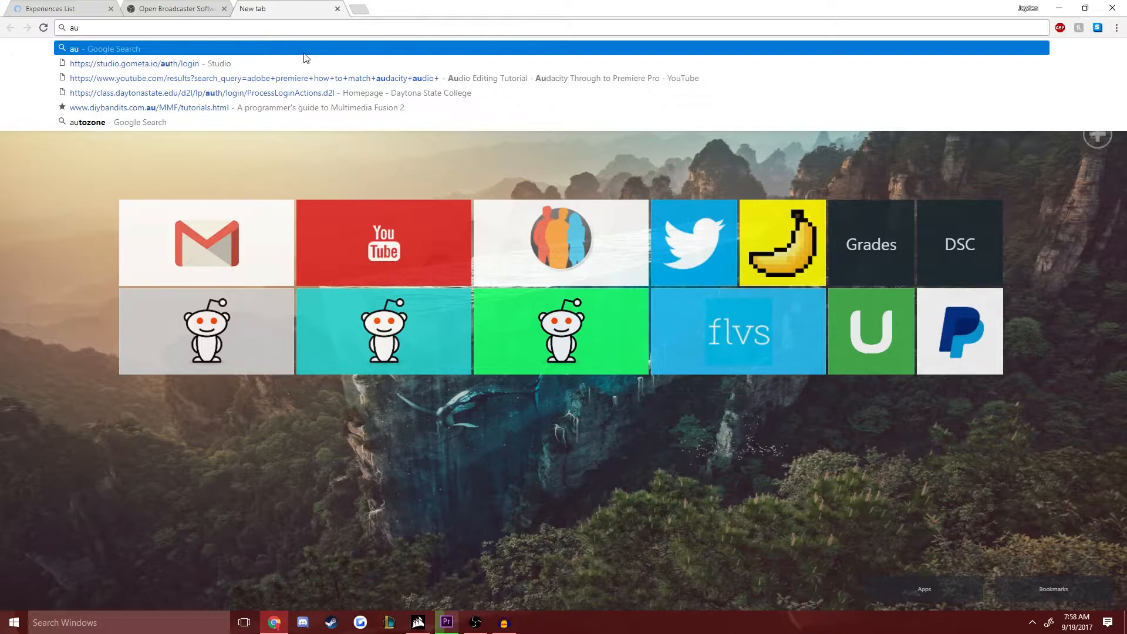
click(475, 622)
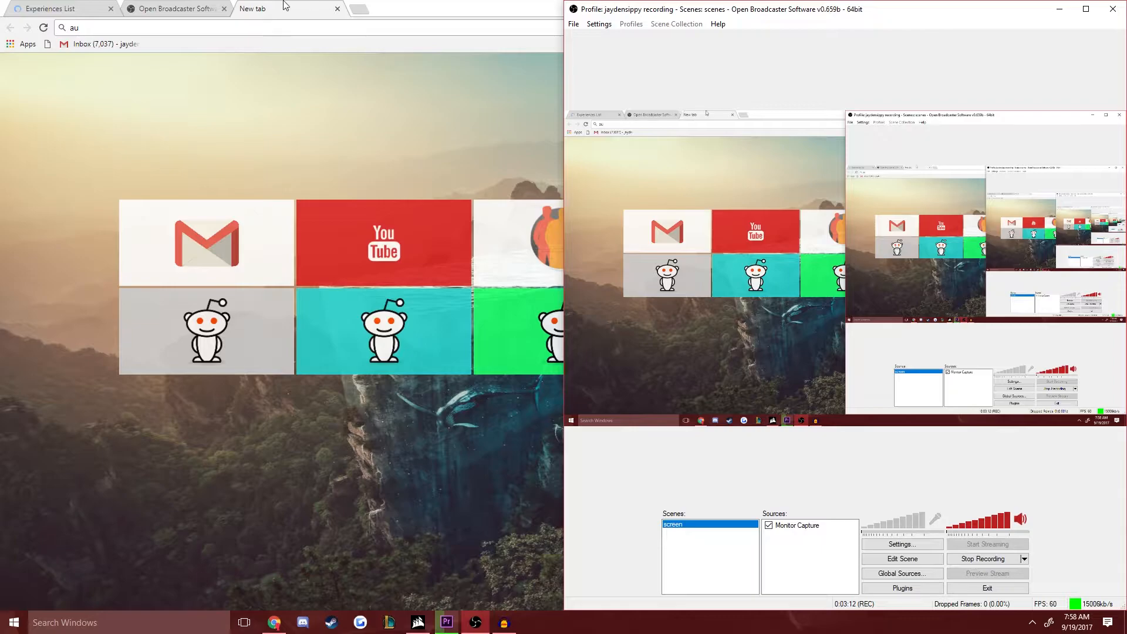
click(228, 25)
text(da)
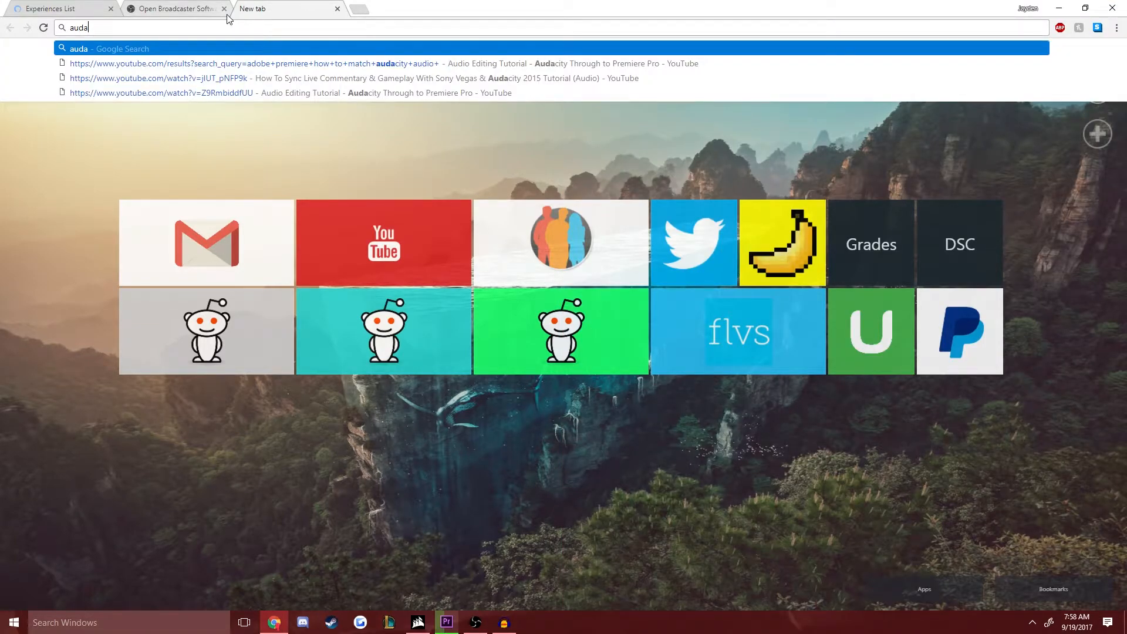
text(city)
key(Return)
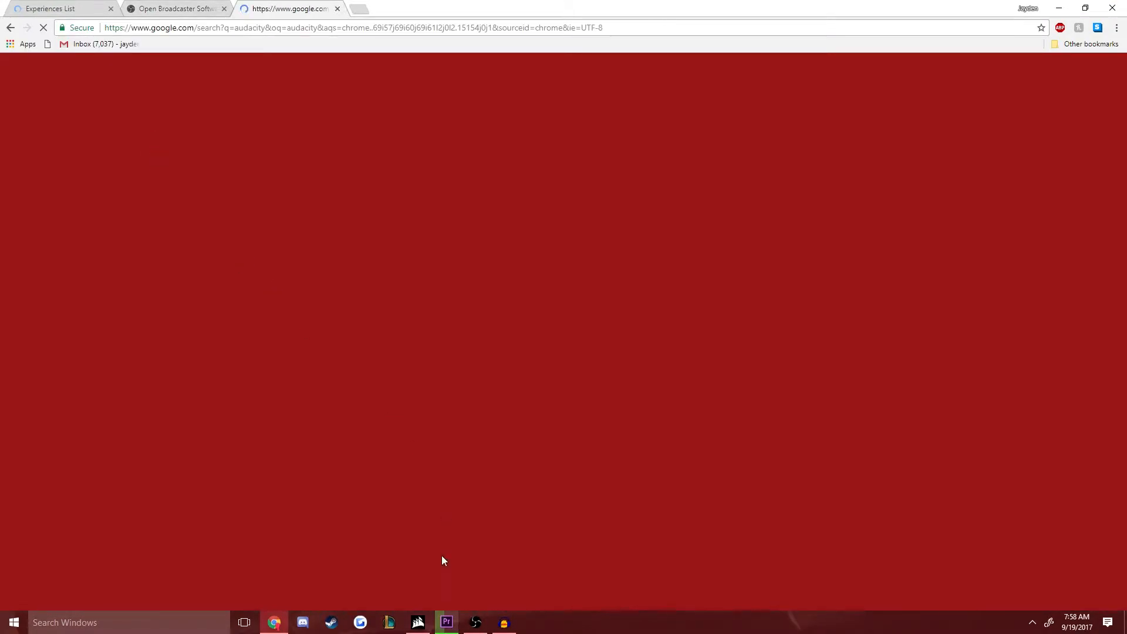
Open the Audacity website from the search results and go to its Windows download page
click(505, 628)
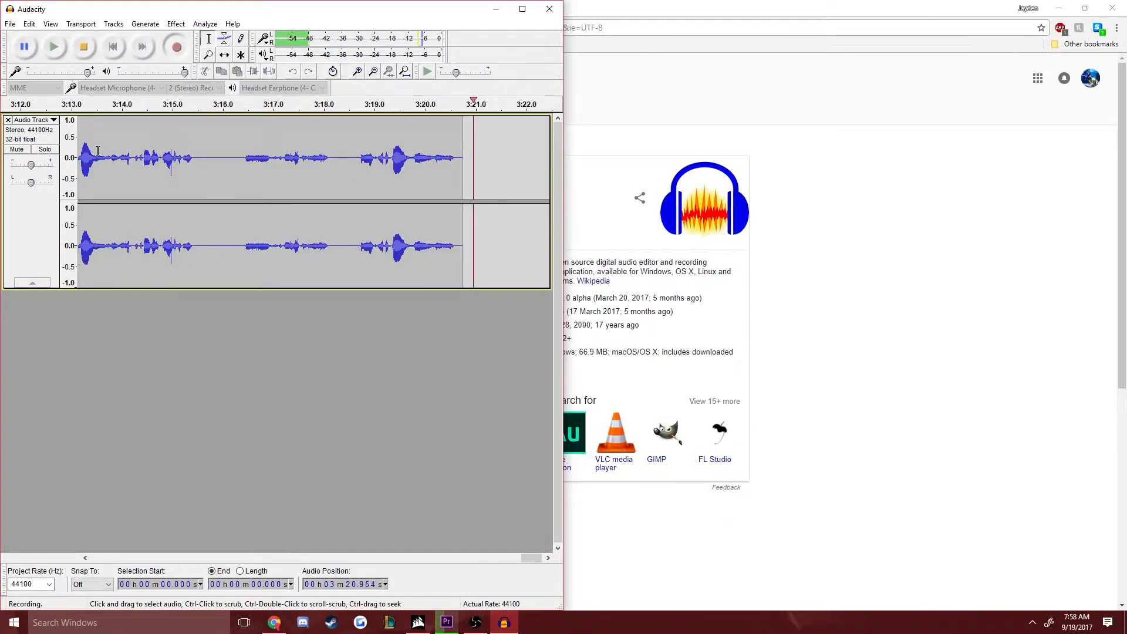
click(582, 559)
click(214, 166)
click(504, 623)
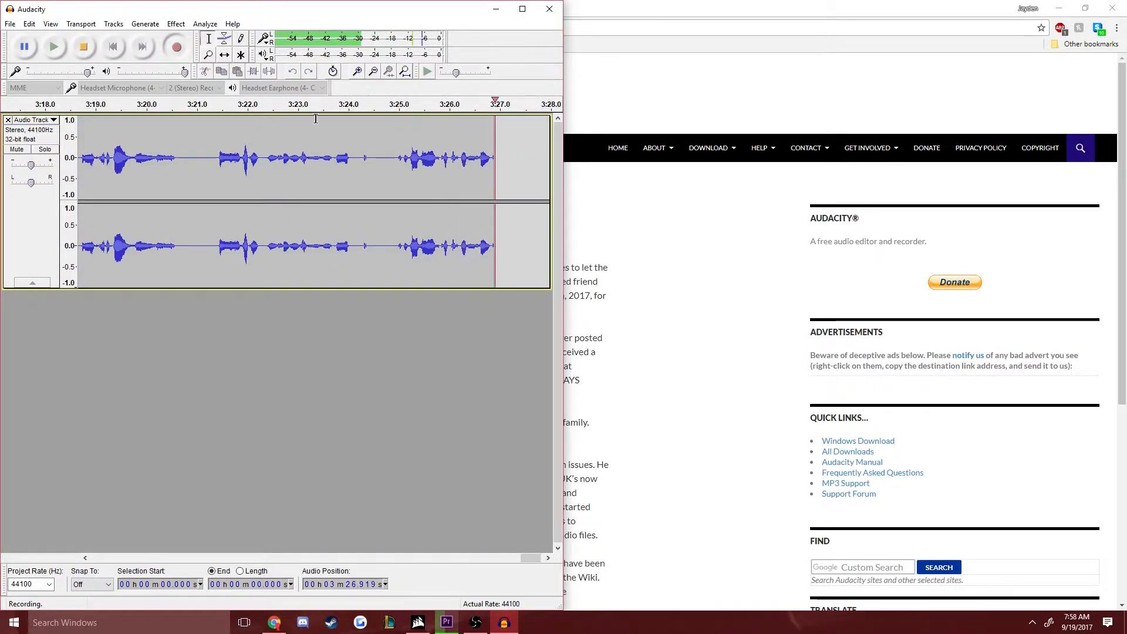
click(650, 267)
mouse_move(711, 148)
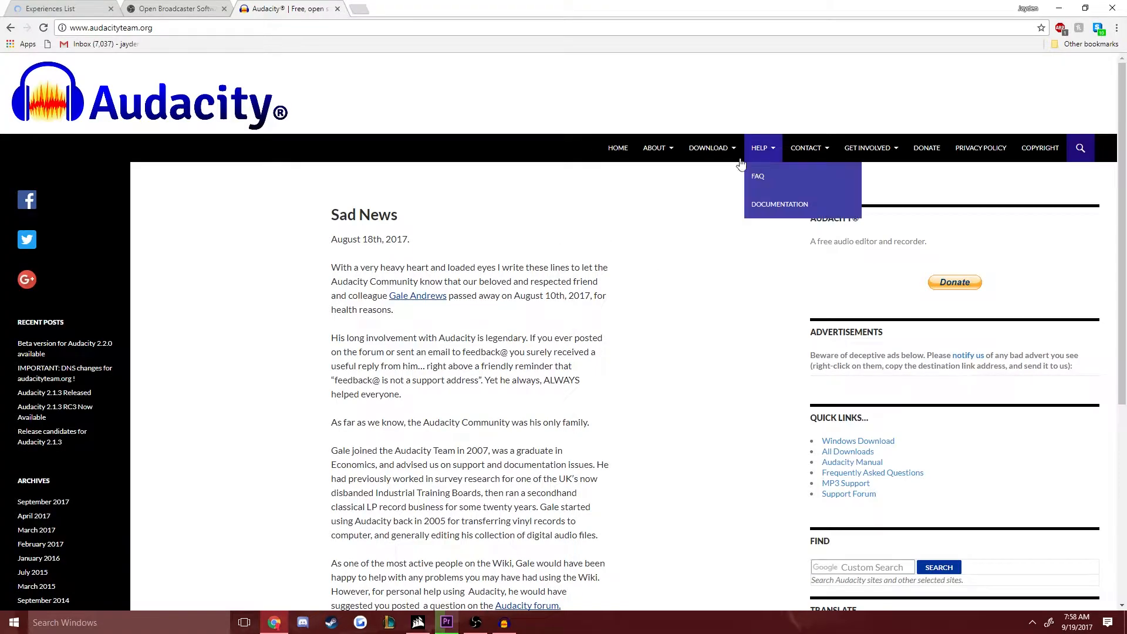
click(683, 212)
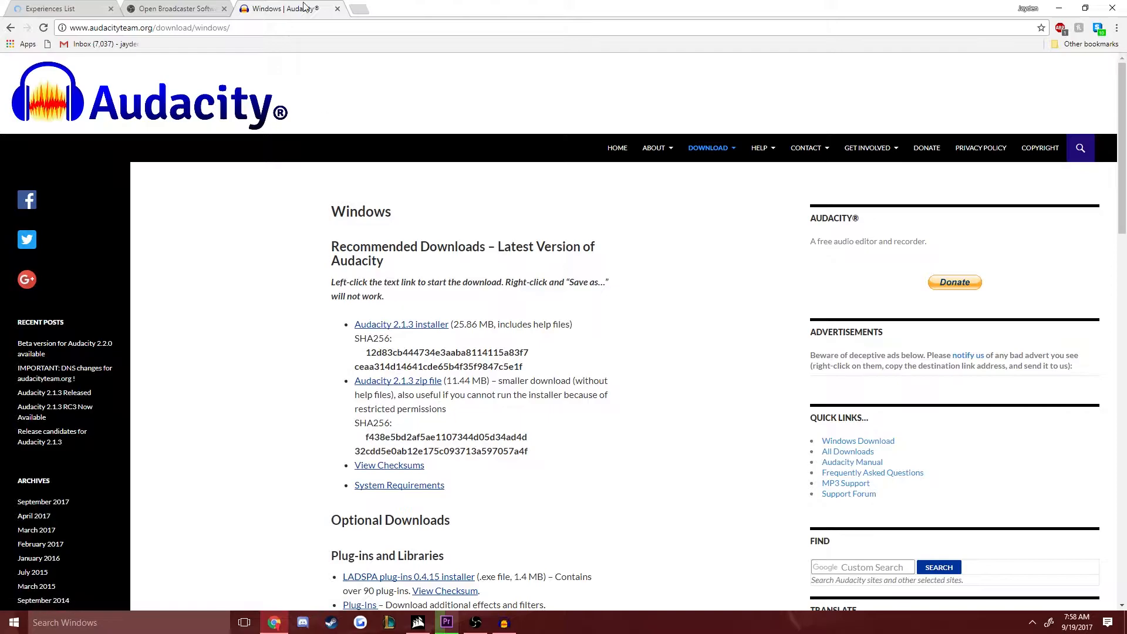
Return to the OBS download page and bring up the Audacity and OBS windows side by side
click(176, 8)
click(504, 623)
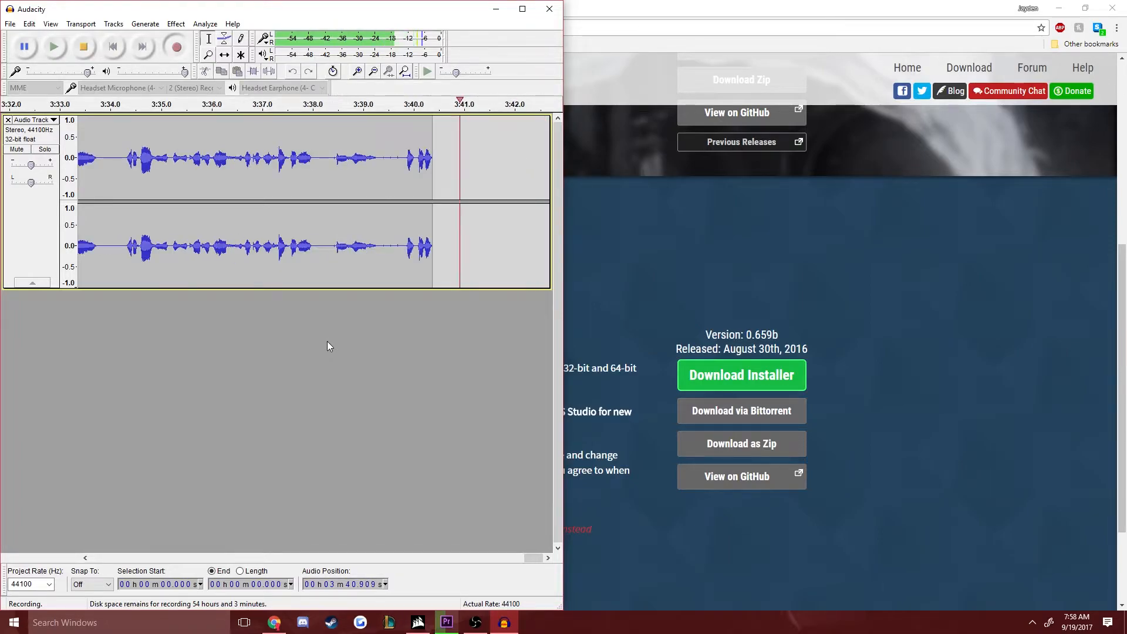
click(476, 622)
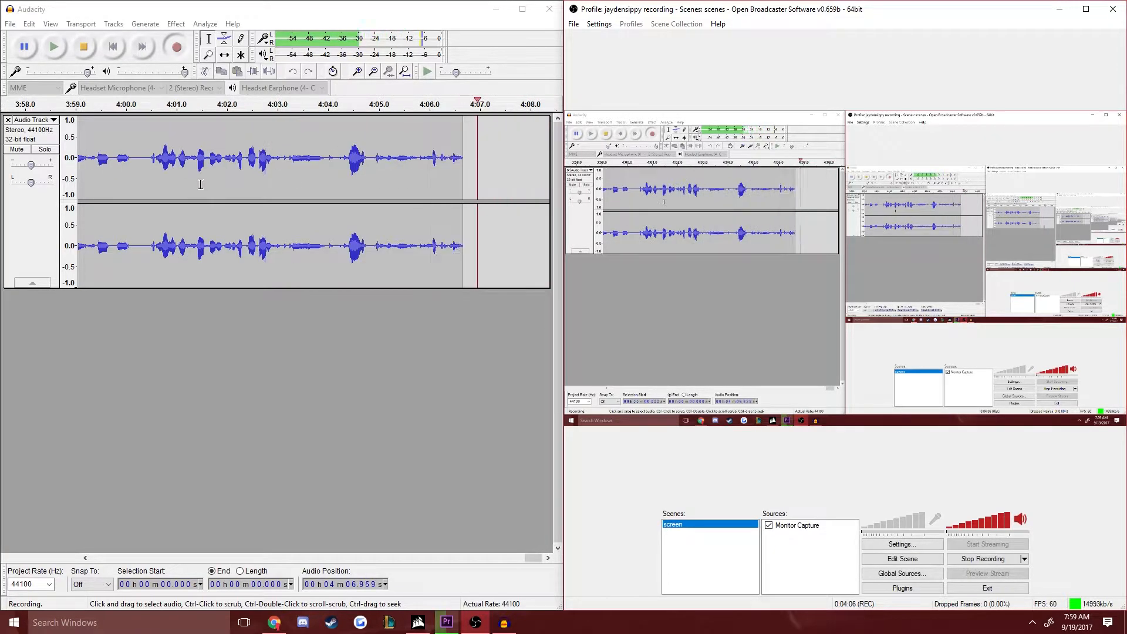
Minimize the Audacity window and bring the OBS window back up beside the browser's OBS download page
click(495, 8)
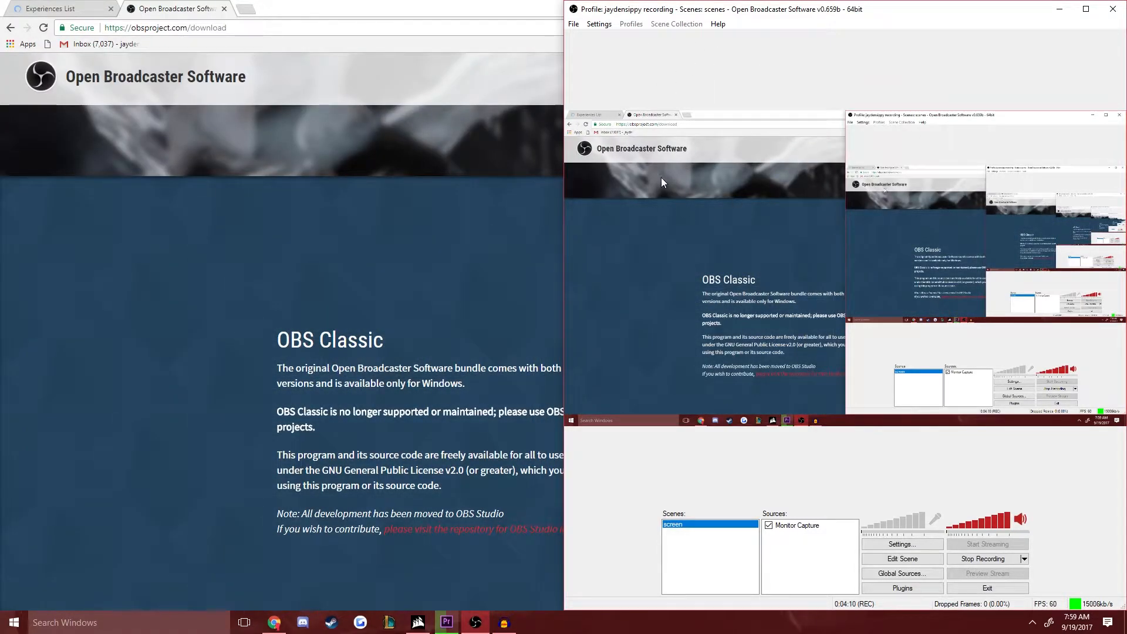
click(543, 218)
click(1060, 7)
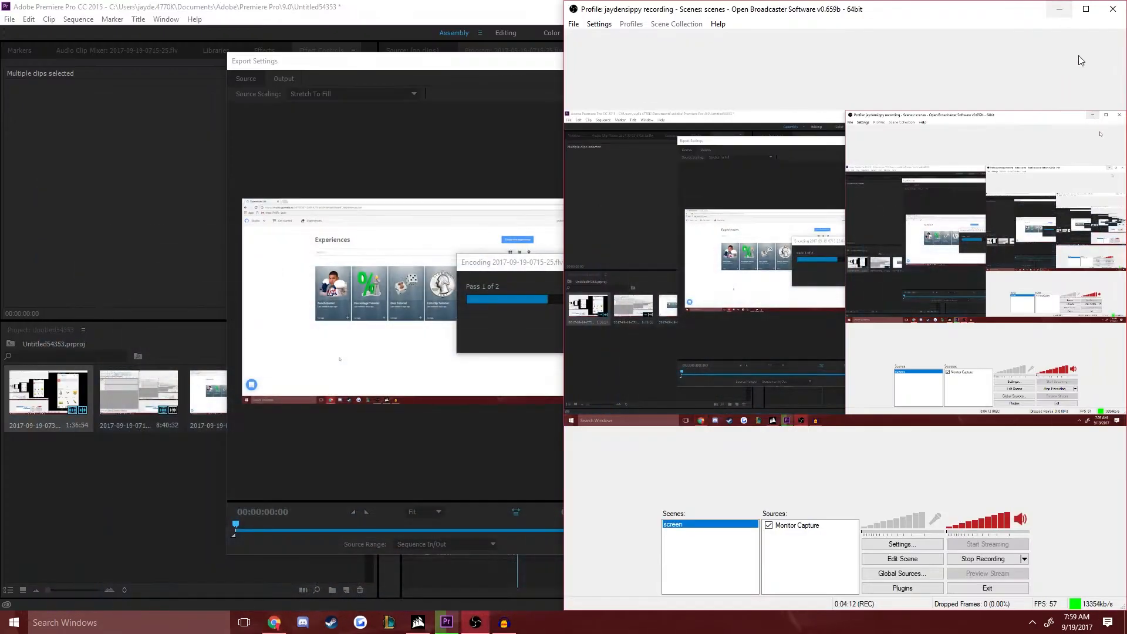
click(1124, 622)
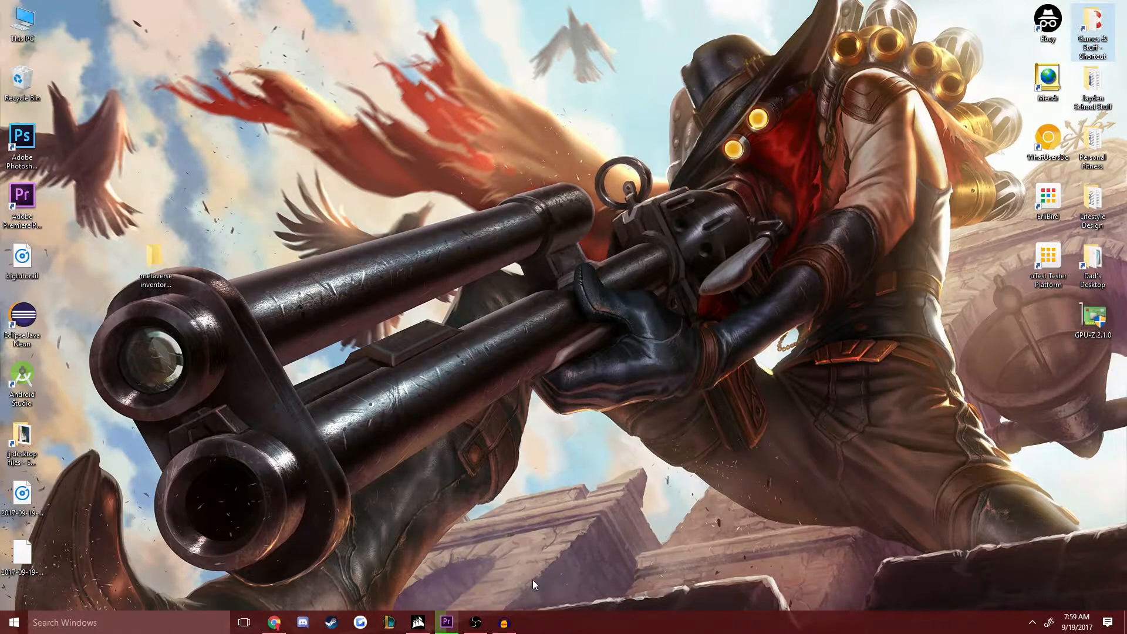
click(475, 622)
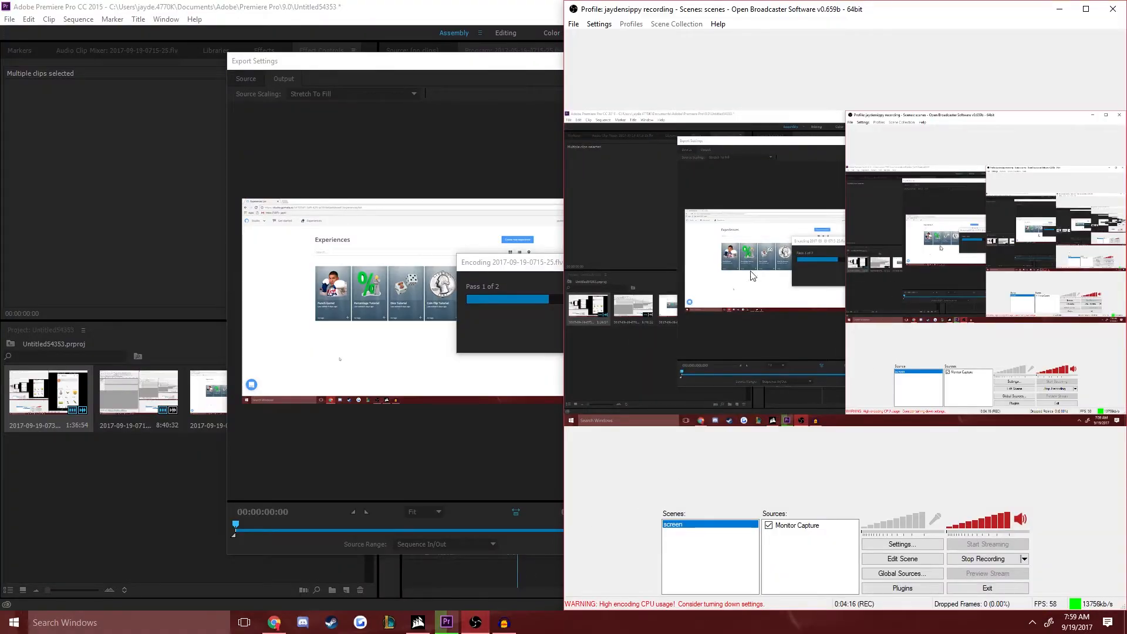
click(279, 624)
click(477, 622)
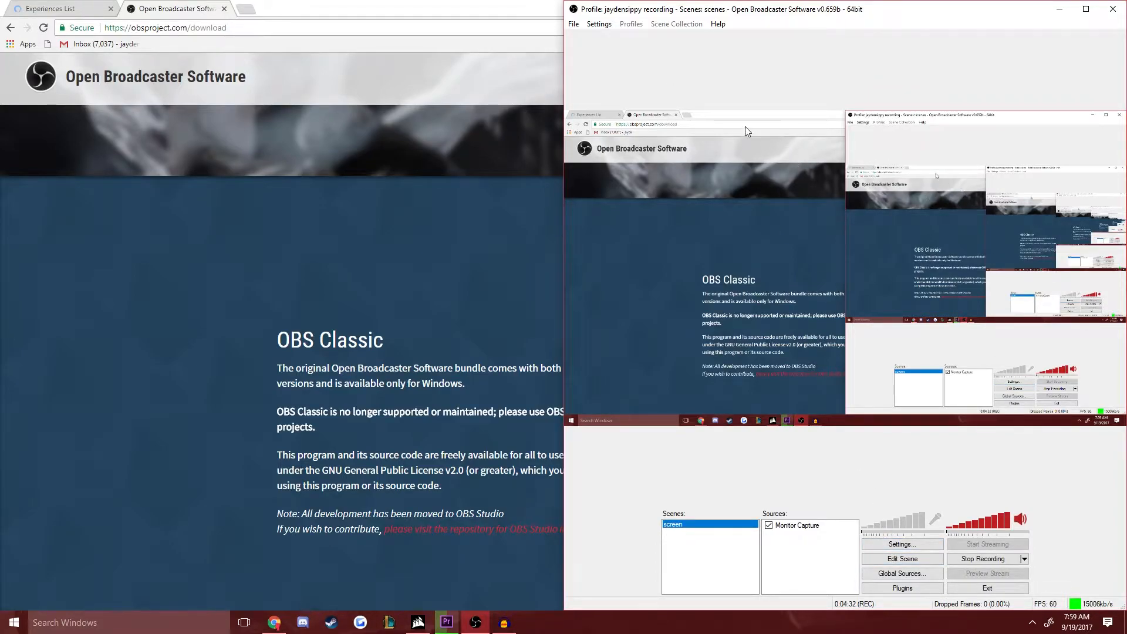
Open the OBS settings and review the Encoding, Broadcast Settings and Video pages
click(599, 24)
click(599, 24)
click(608, 36)
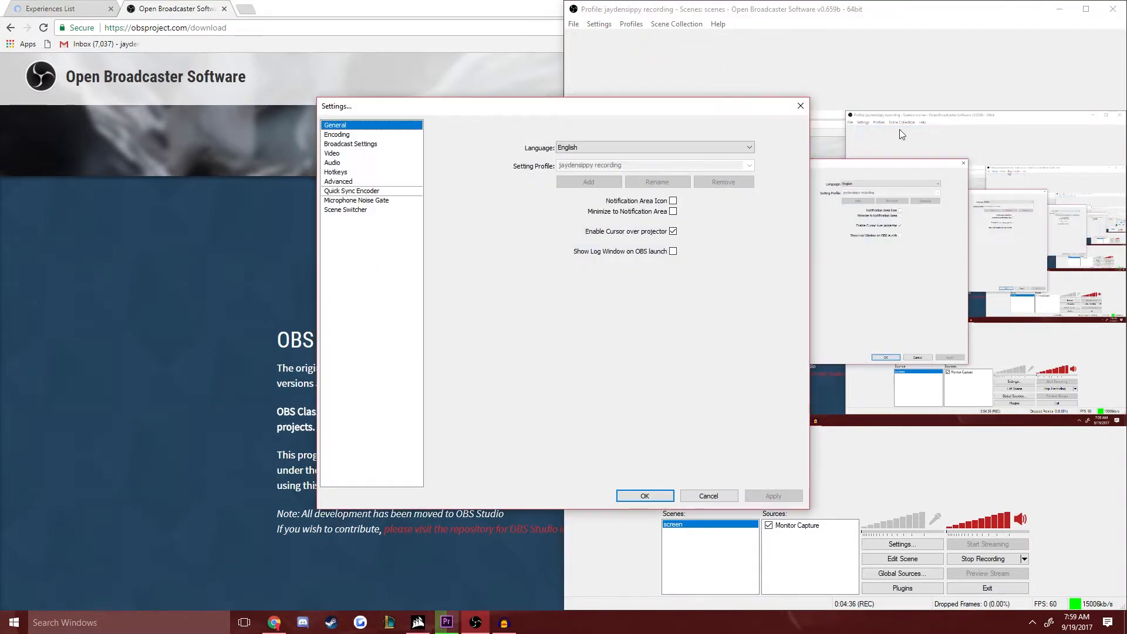
drag(573, 107, 470, 111)
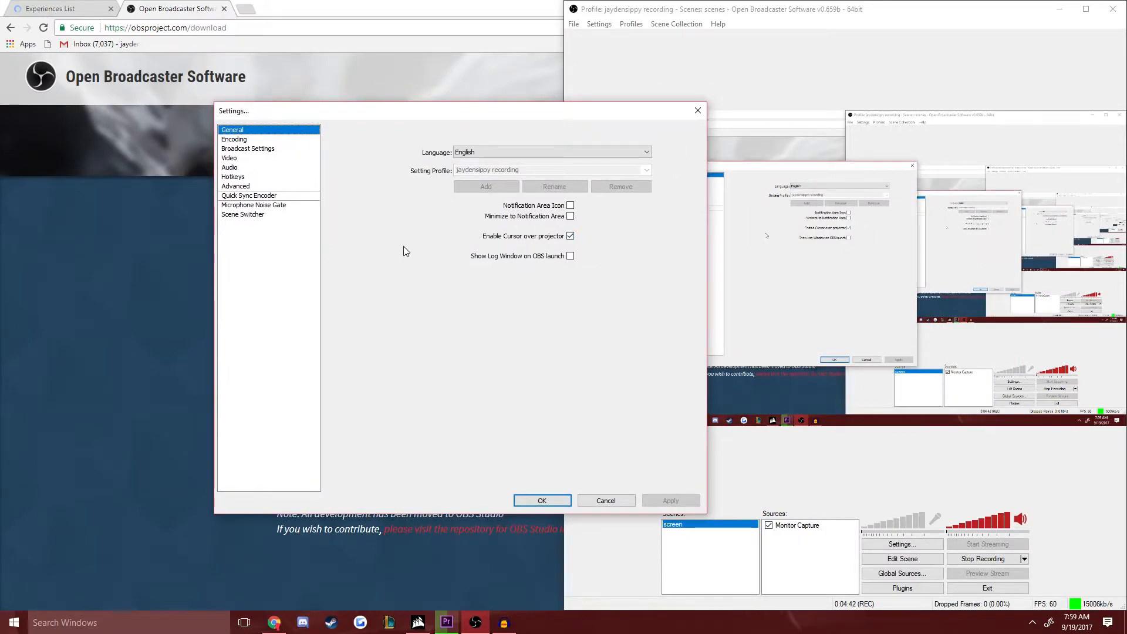
click(243, 140)
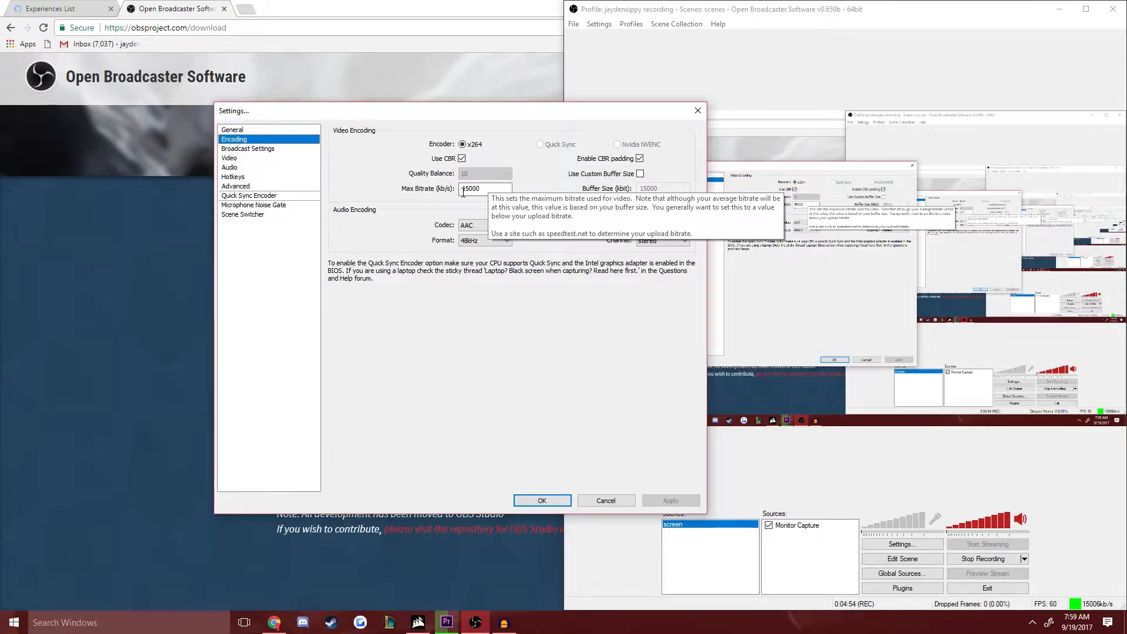
click(246, 151)
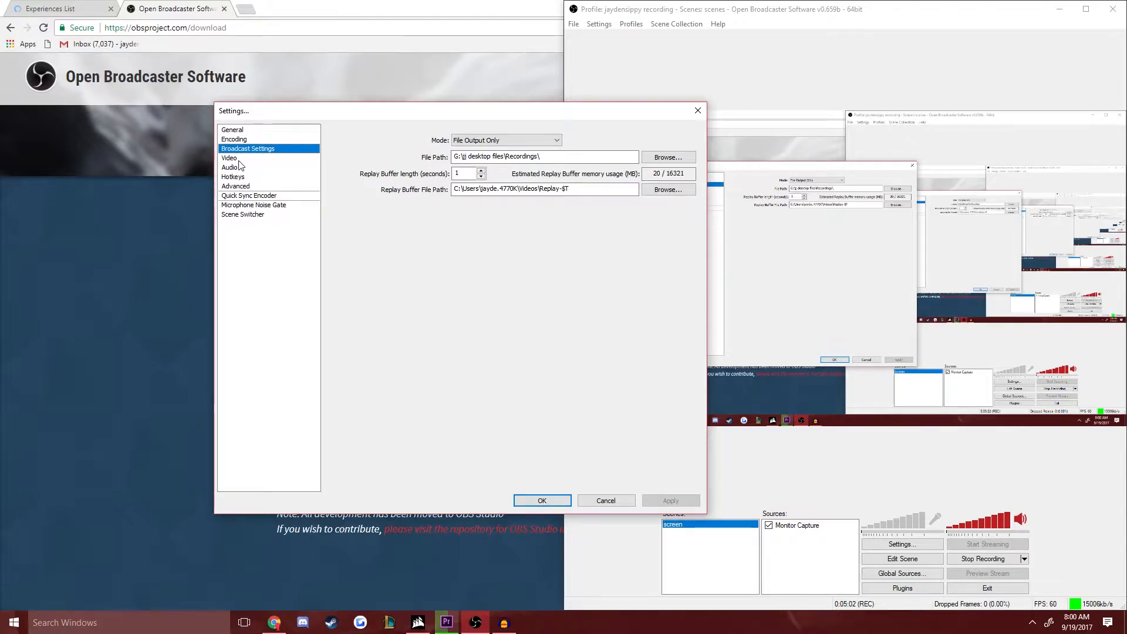
click(238, 158)
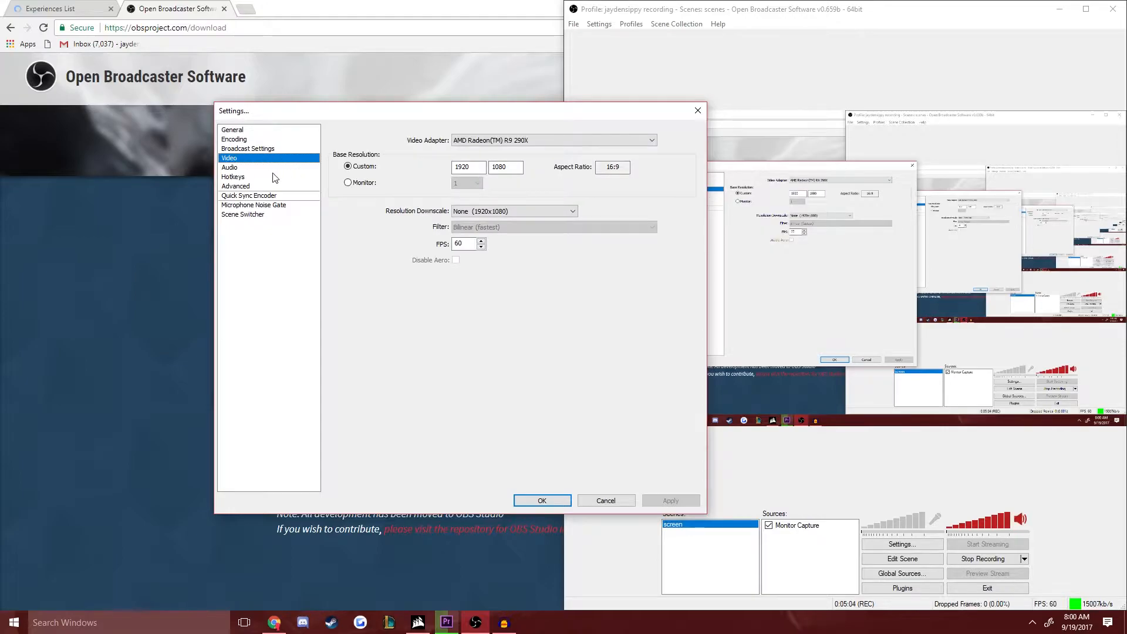
Save the audio settings with the Microphone/Auxiliary Audio Device set to Disable, and go to the Advanced settings
click(259, 169)
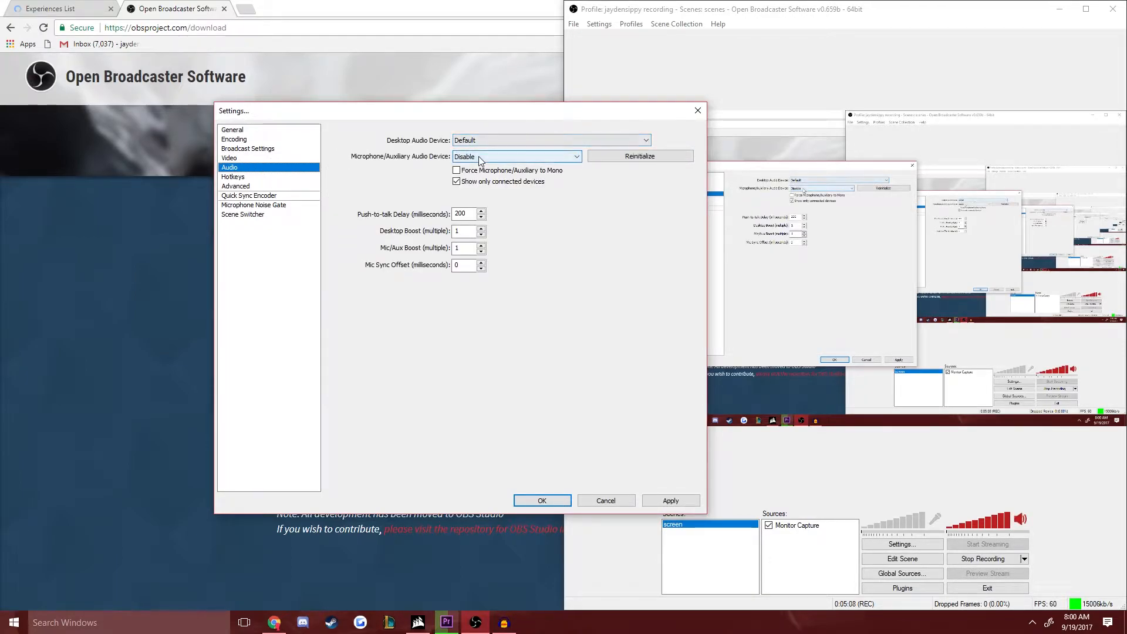
click(242, 176)
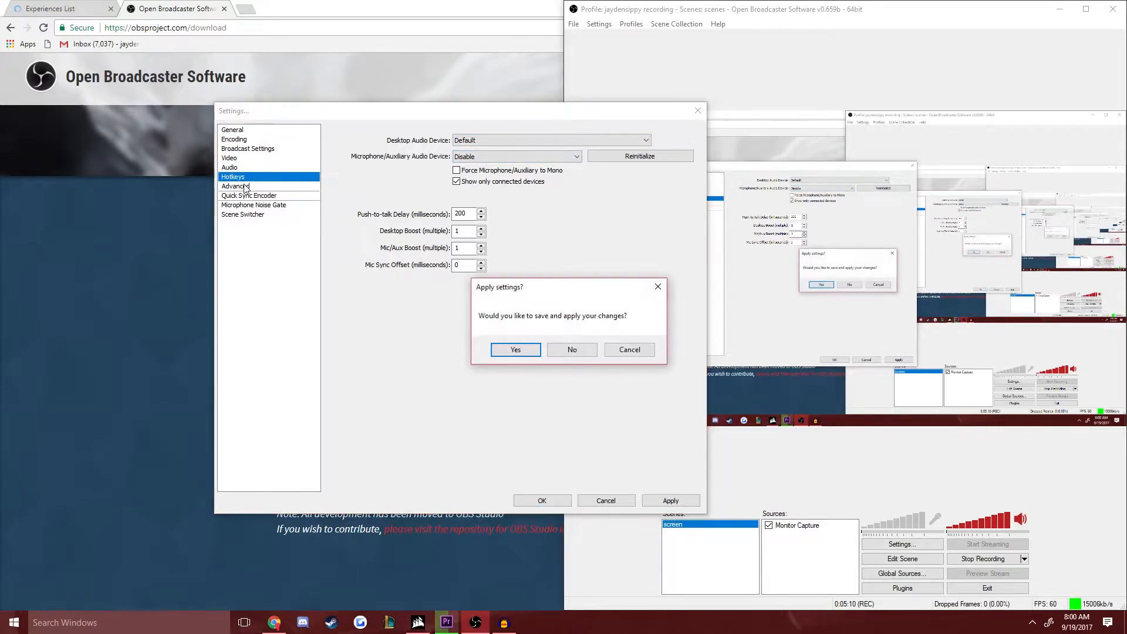
click(630, 353)
click(225, 178)
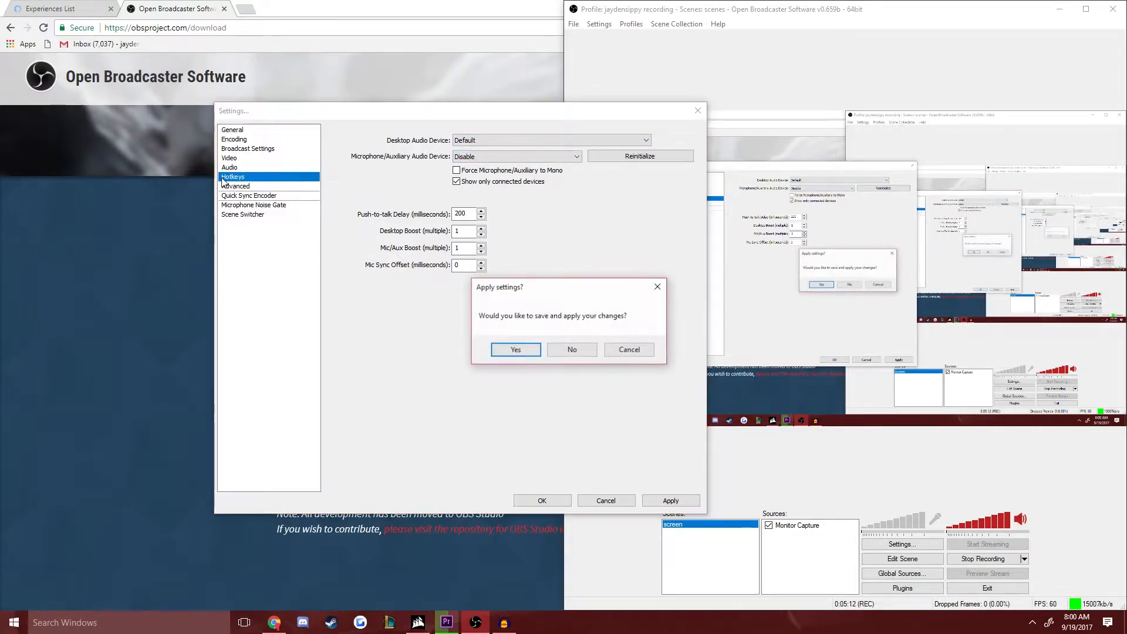
click(630, 350)
click(236, 186)
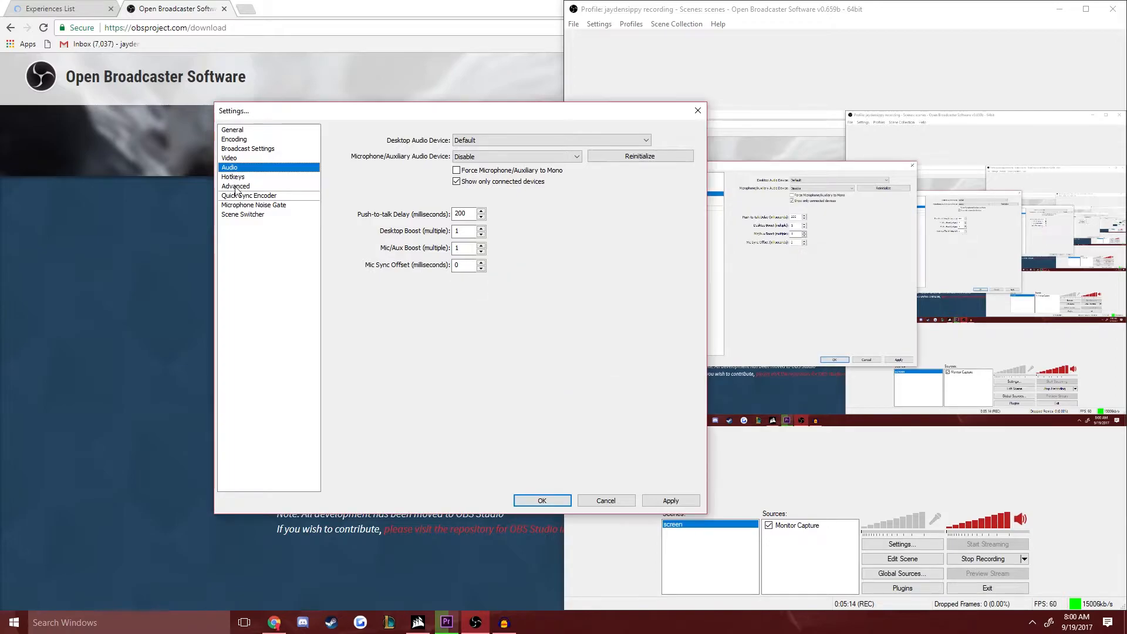
click(519, 350)
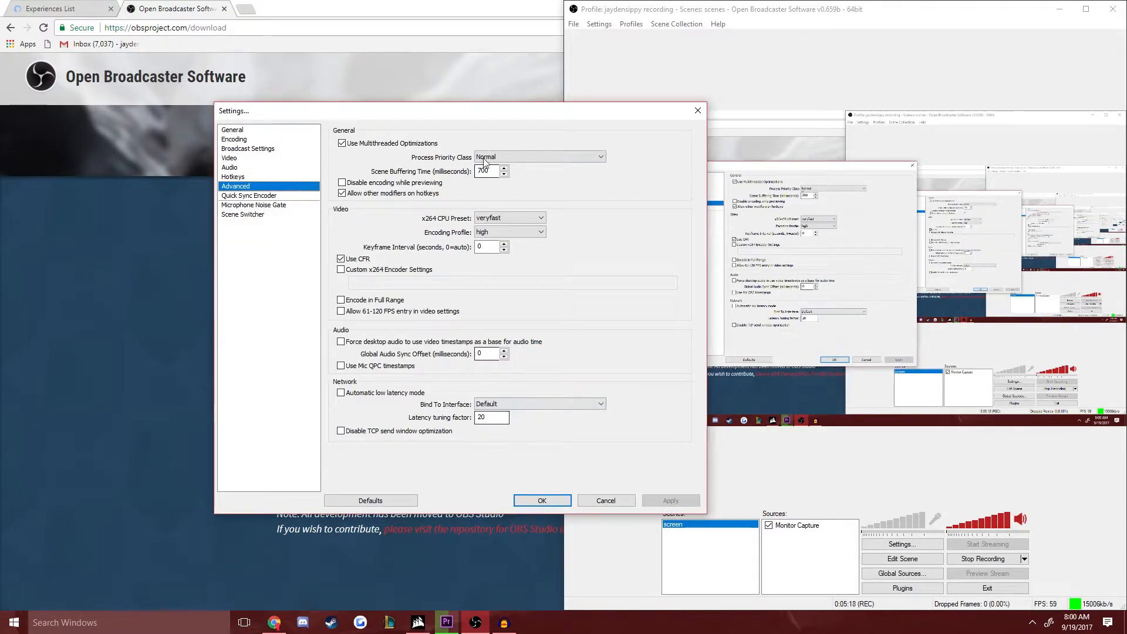
Review the Advanced, Quick Sync Encoder, Microphone Noise Gate and Scene Switcher settings, and close the settings dialog
mouse_move(481, 222)
click(251, 196)
click(255, 206)
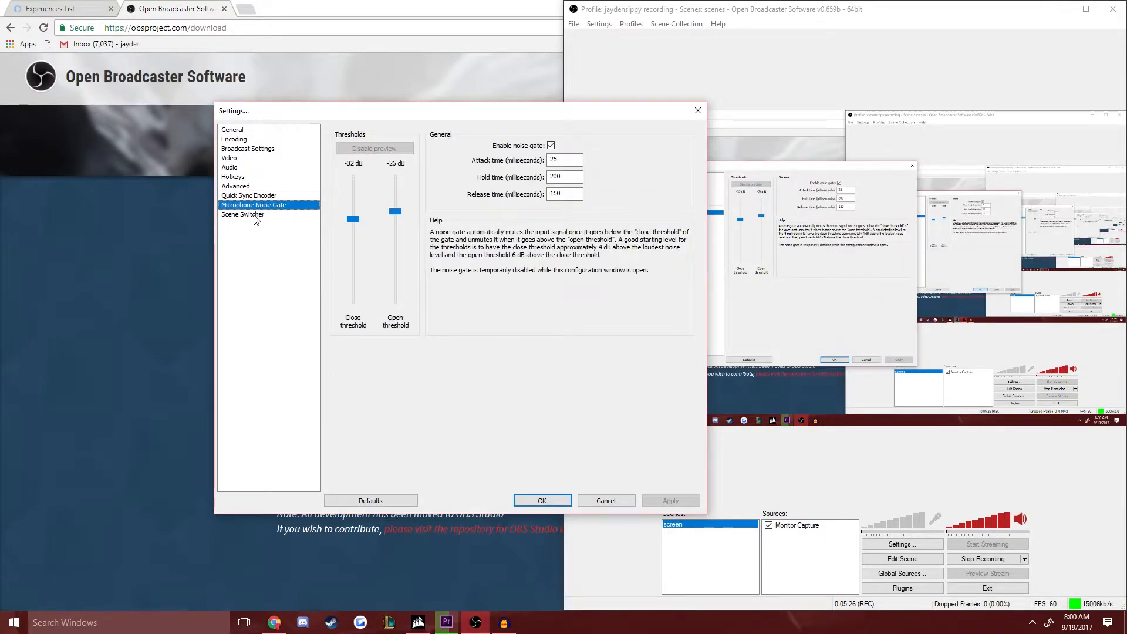
click(254, 215)
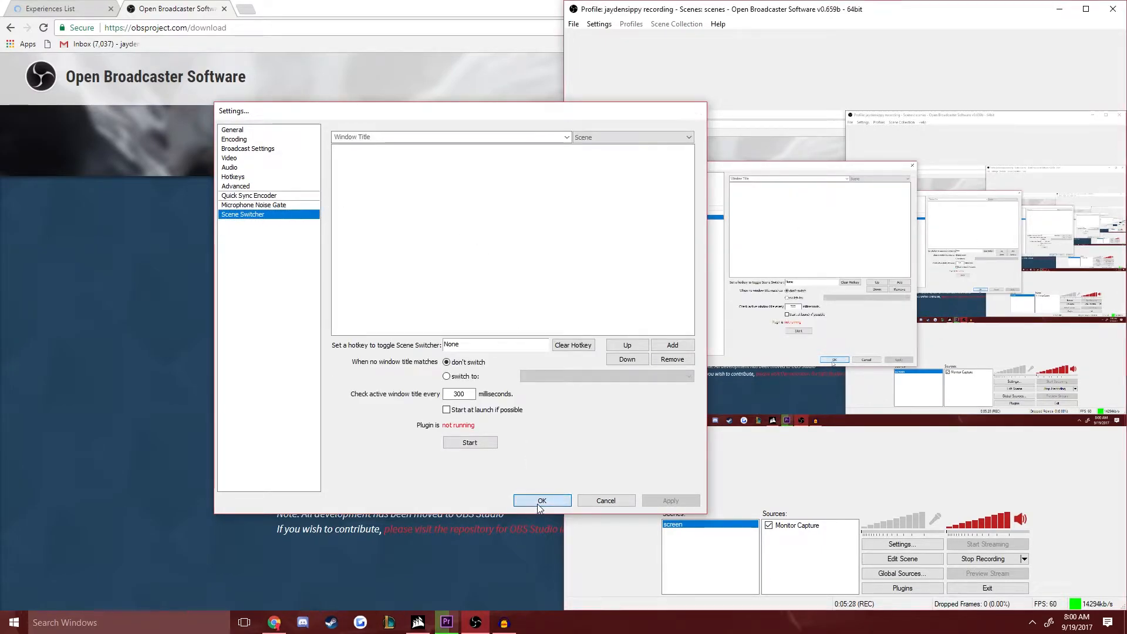
click(541, 503)
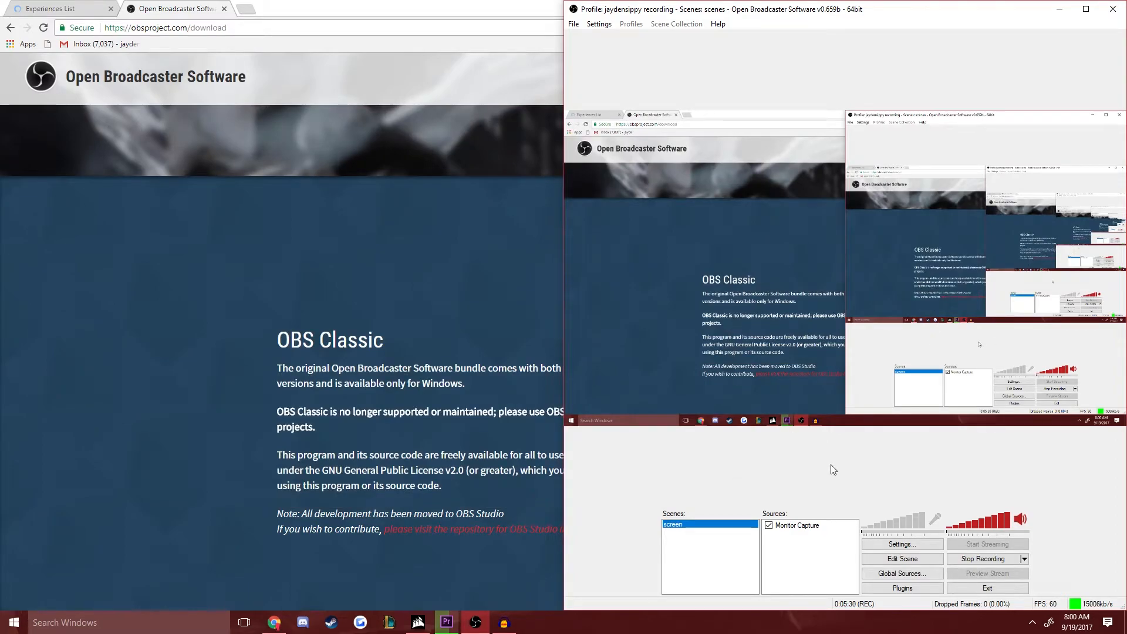
Add a new scene named Screen Recorder to the scene list
right_click(693, 539)
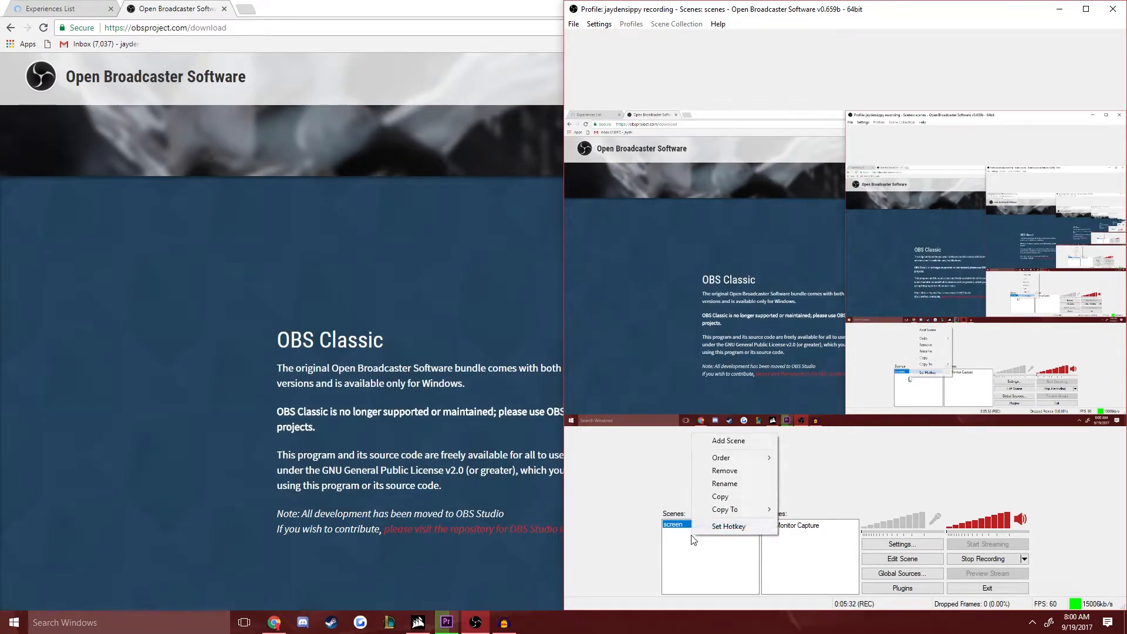
click(727, 441)
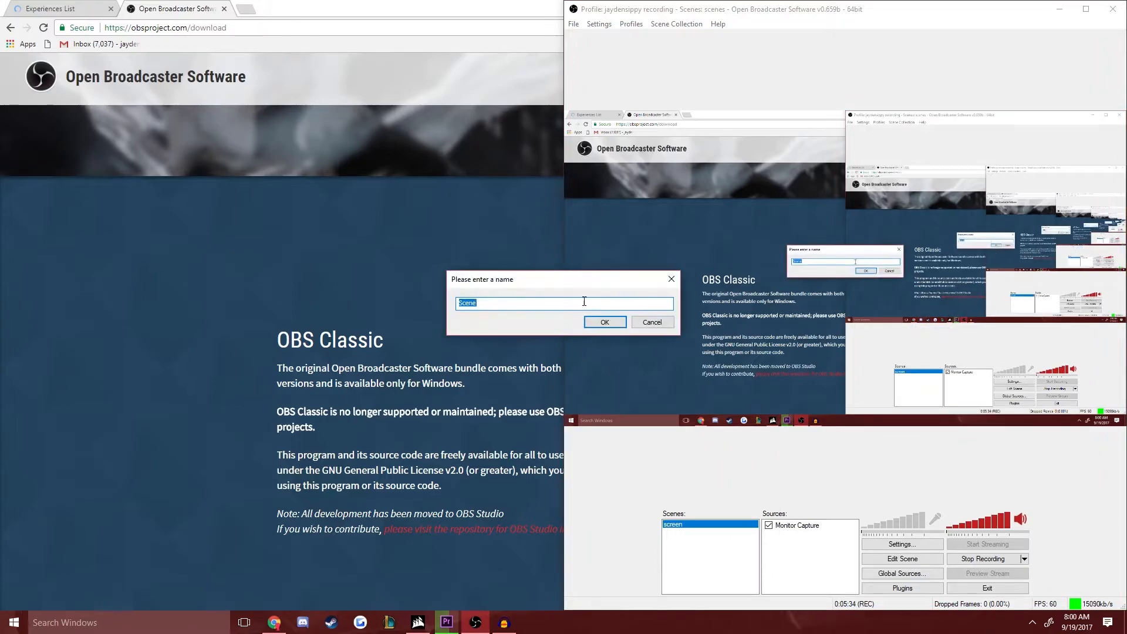
text(Screen R)
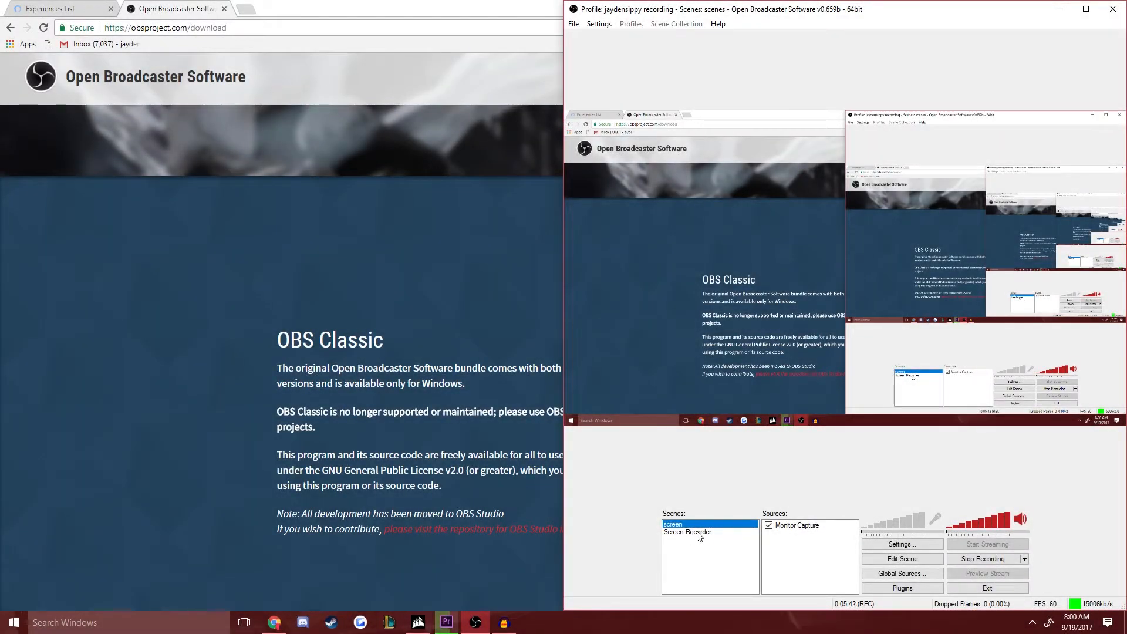
Add a second Monitor Capture source to the screen scene, capturing monitor 1 with the mouse cursor included
right_click(780, 535)
mouse_move(837, 549)
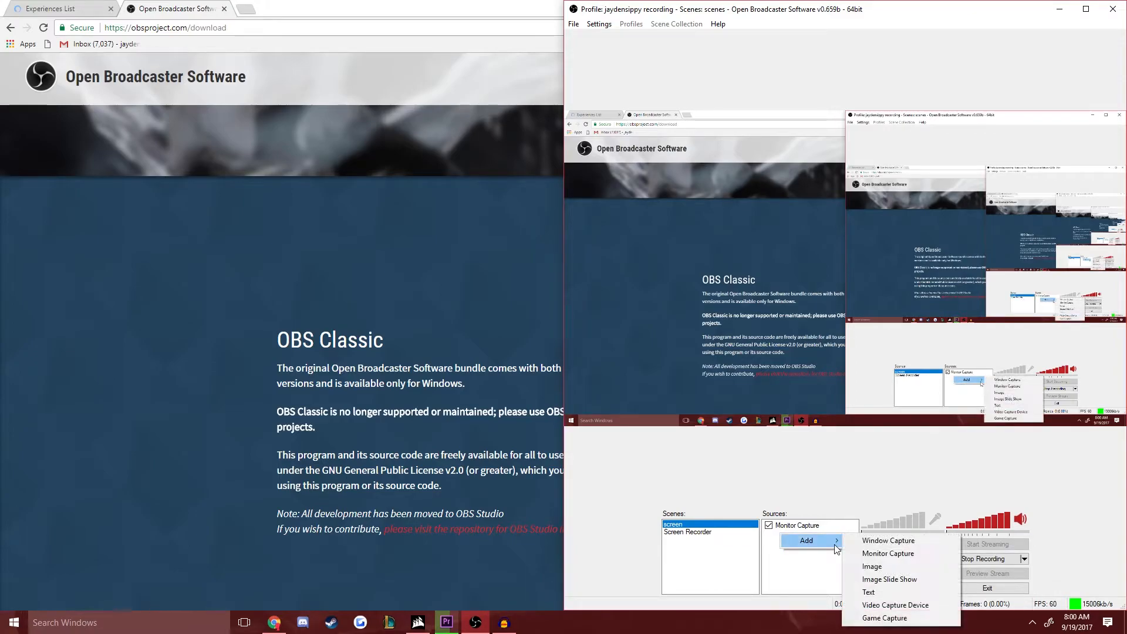
click(890, 552)
click(603, 323)
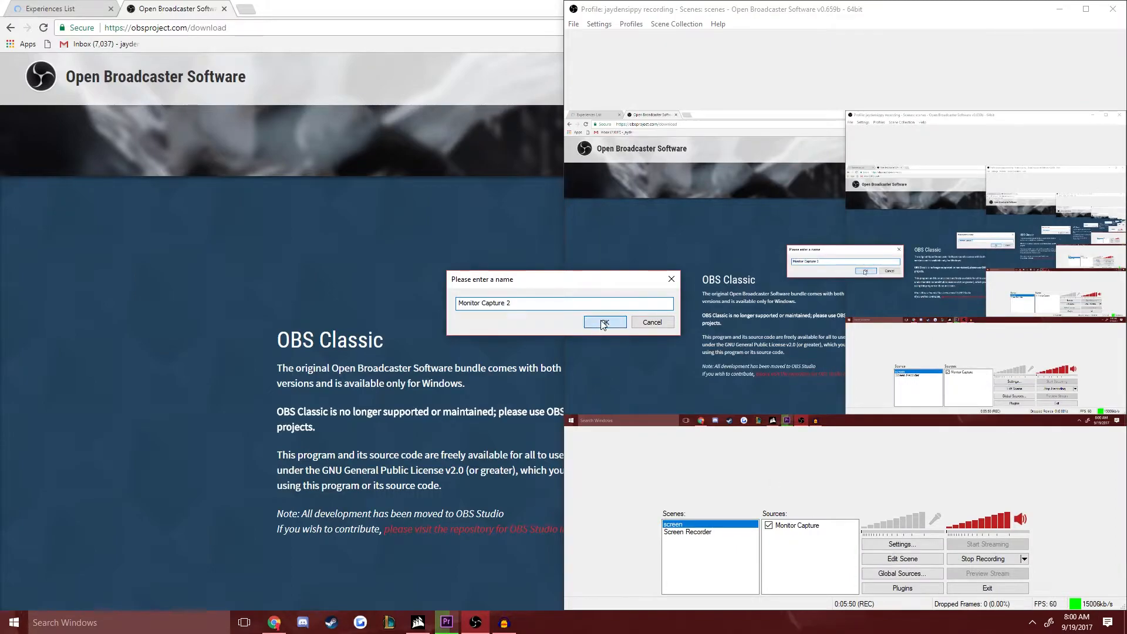
drag(516, 139, 379, 171)
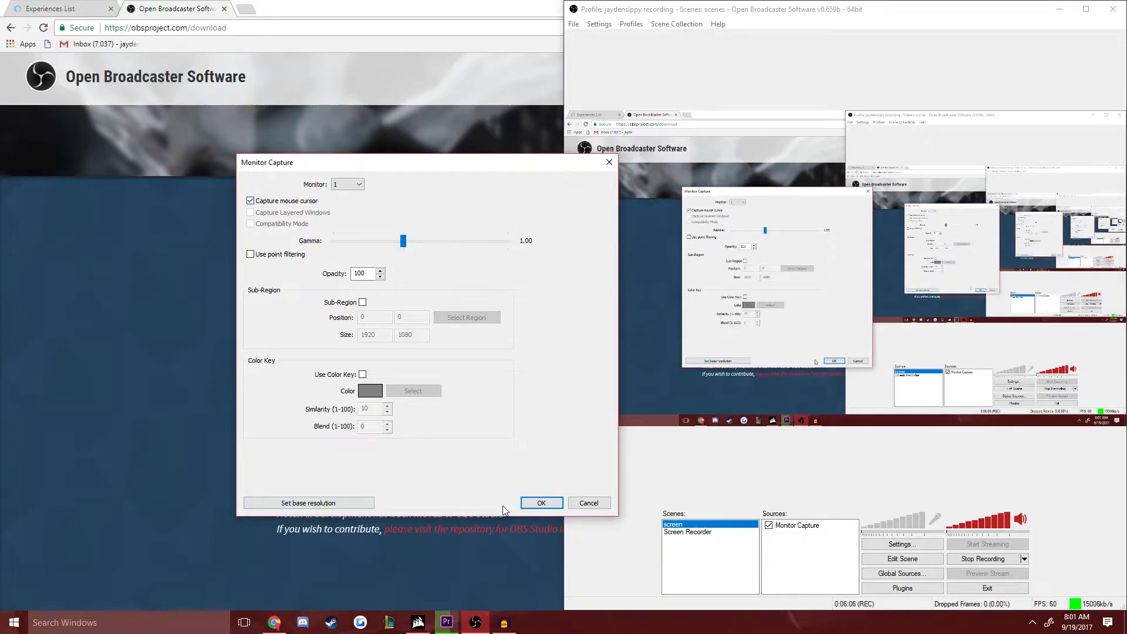
click(539, 504)
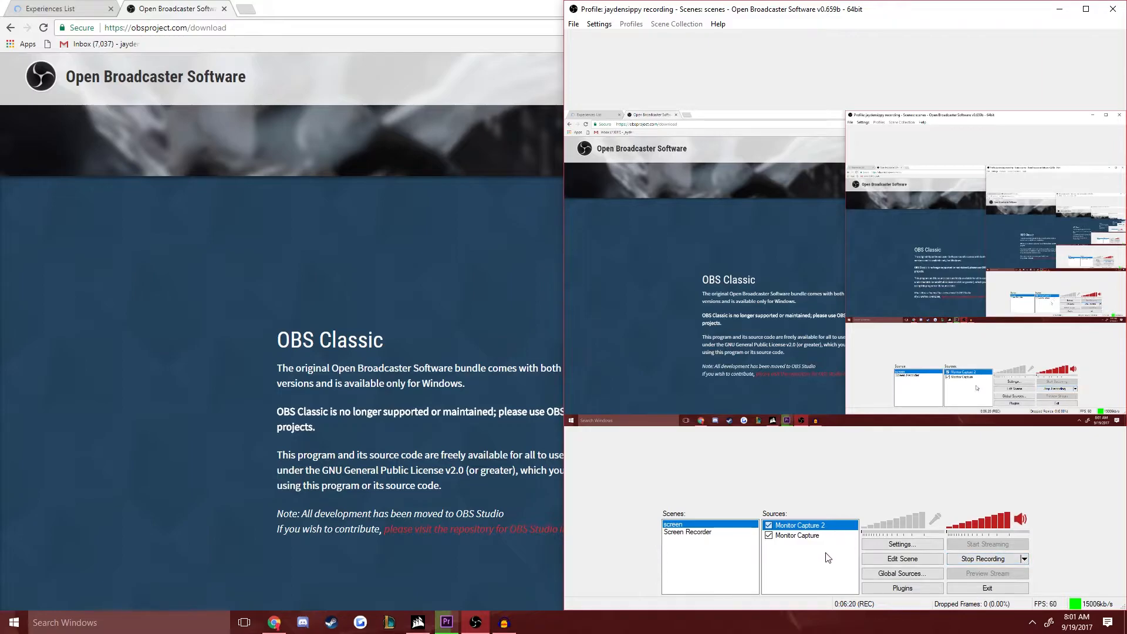
Review the output mode and recording file path in the OBS Broadcast Settings, and leave the settings without saving
click(903, 545)
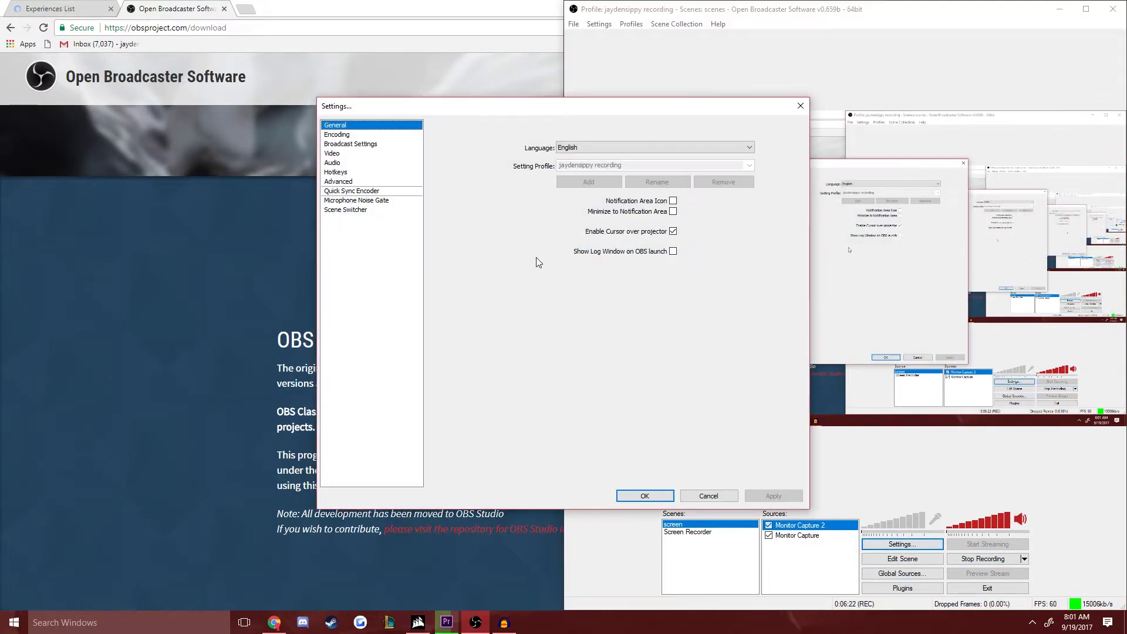
click(345, 153)
click(347, 144)
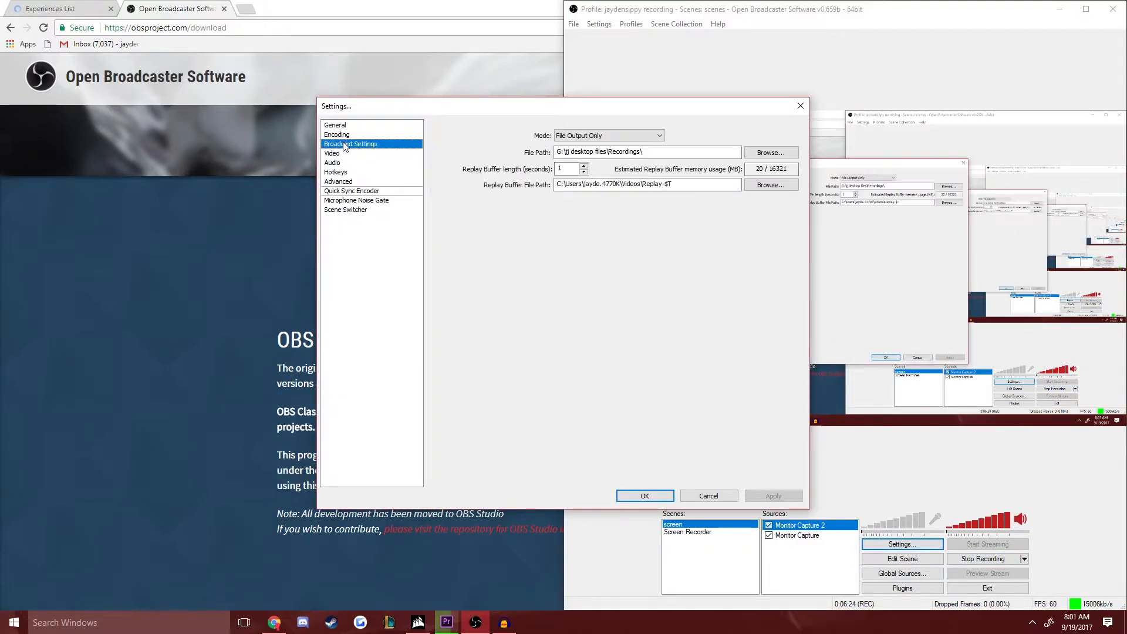
drag(668, 154, 543, 150)
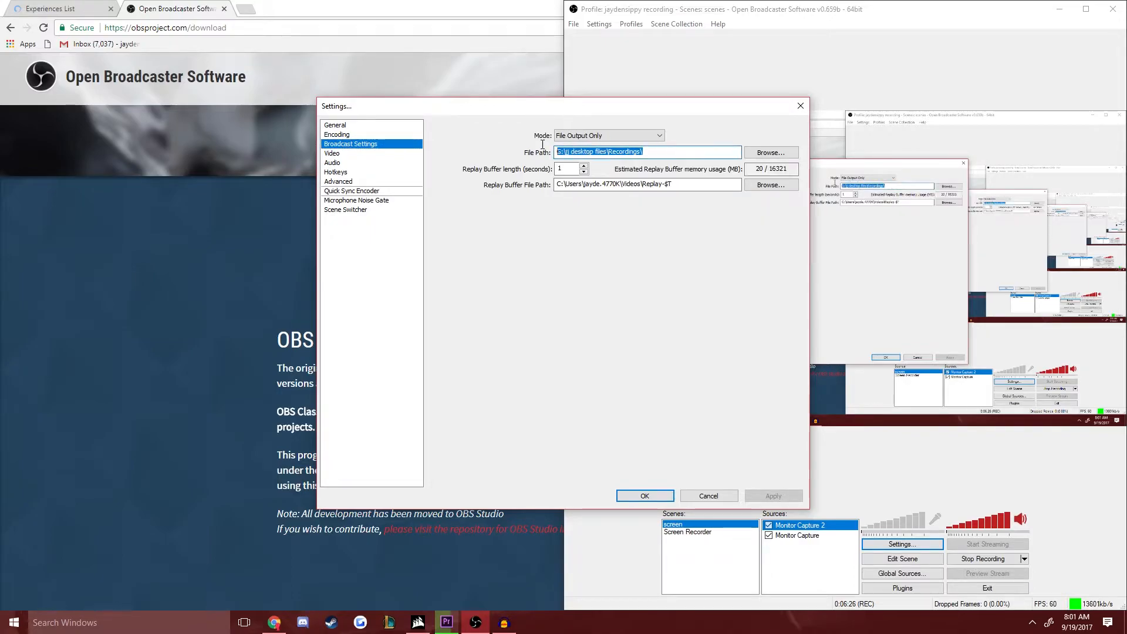
click(593, 139)
click(593, 154)
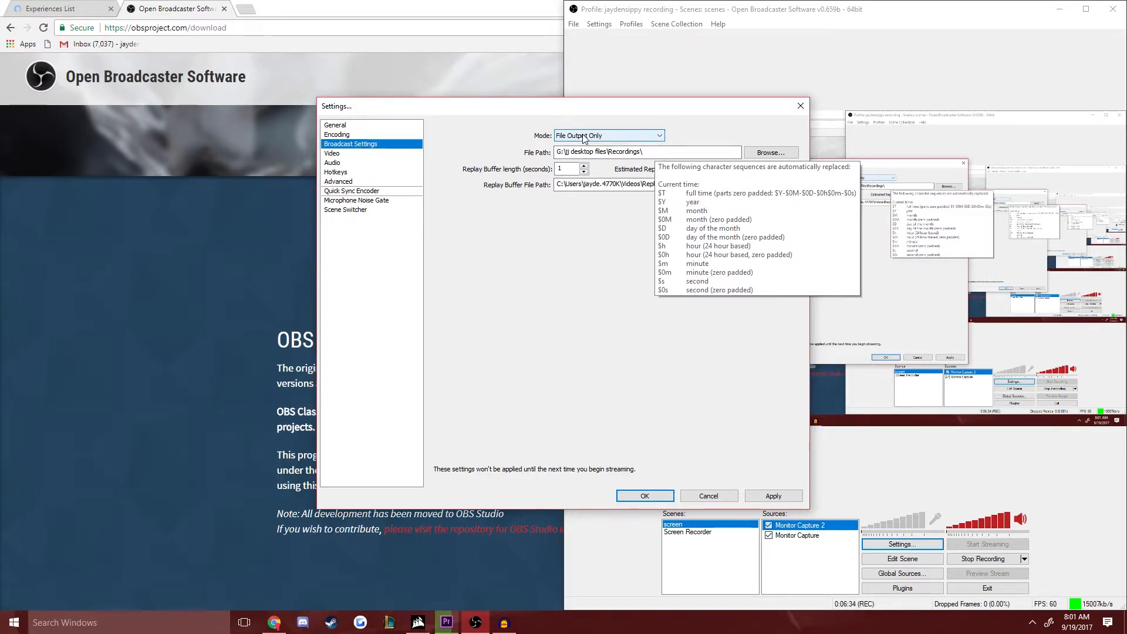
key(Tab)
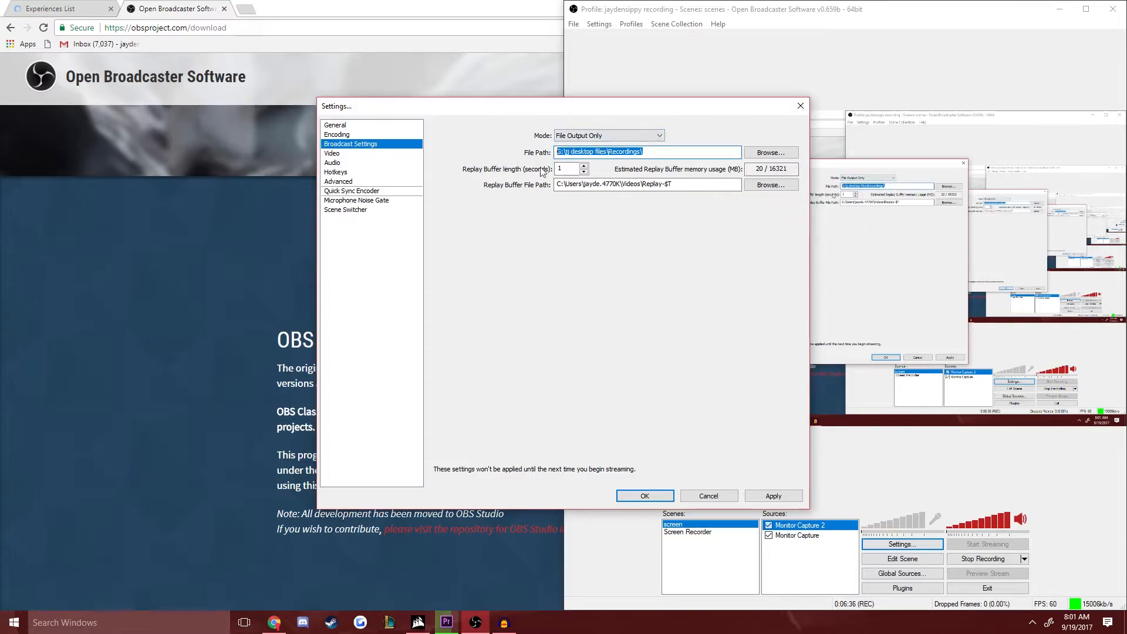
click(726, 500)
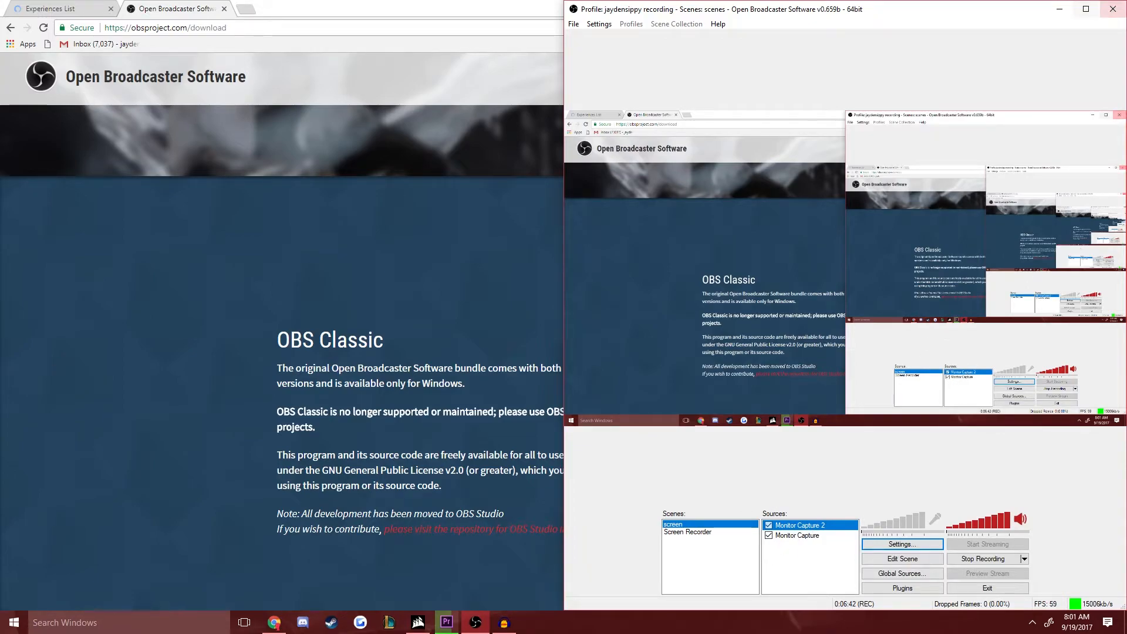
click(1060, 9)
click(1060, 9)
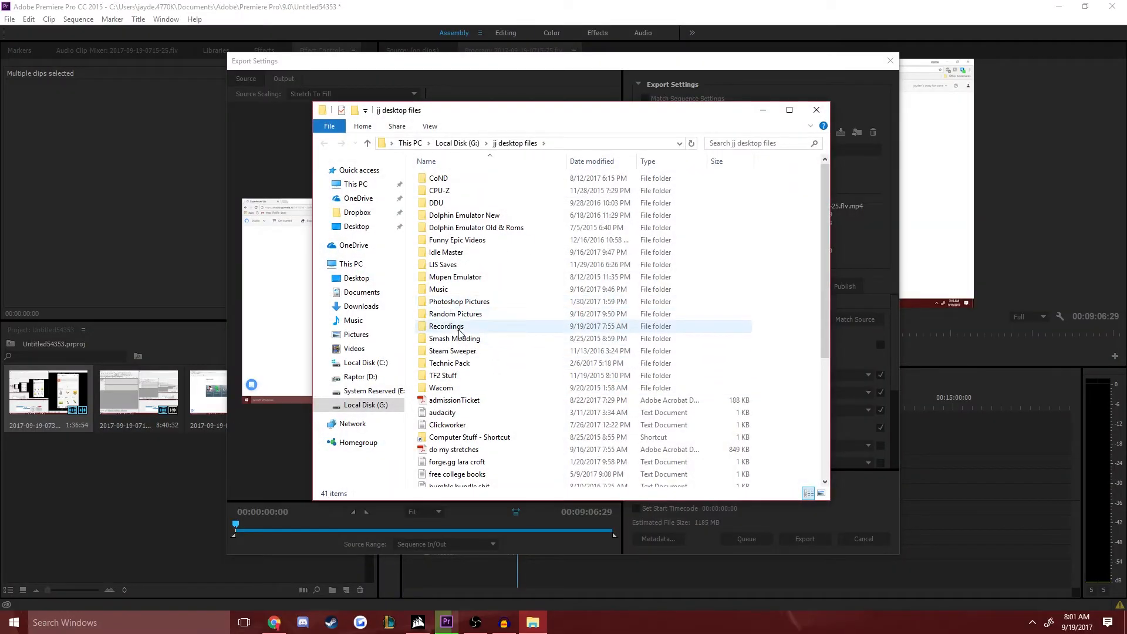
double_click(461, 327)
click(514, 213)
right_click(512, 219)
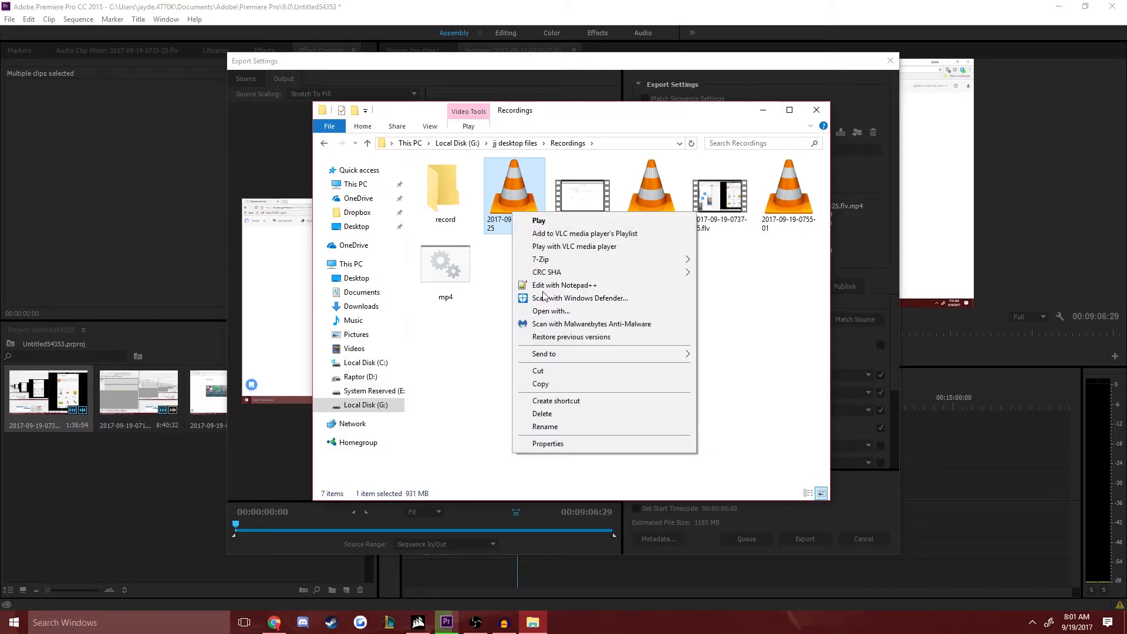
click(543, 447)
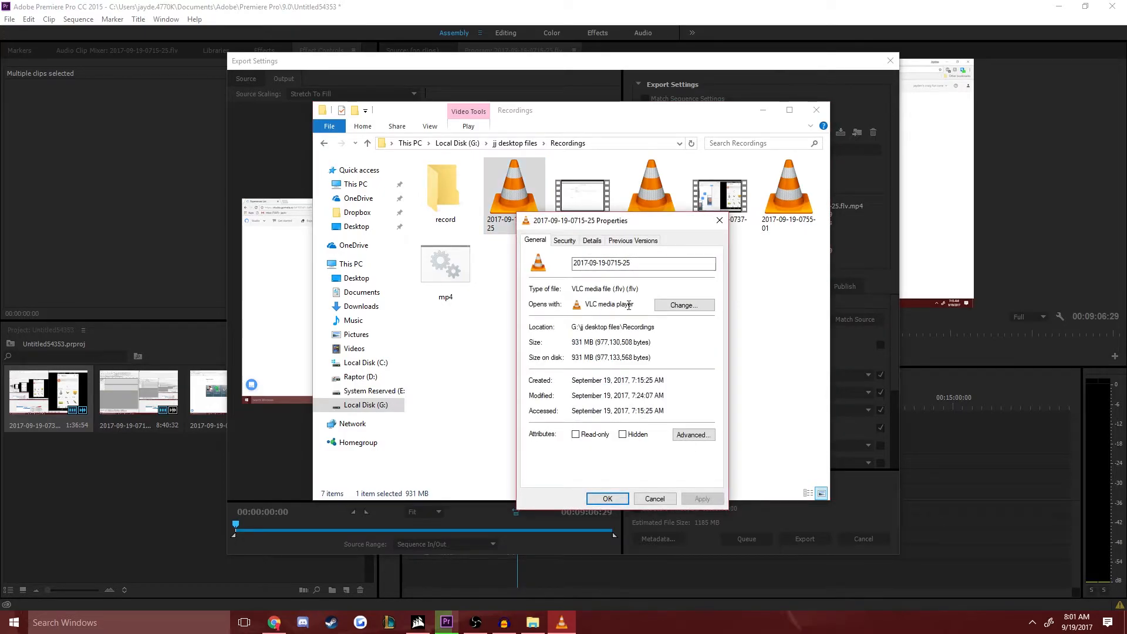
click(721, 220)
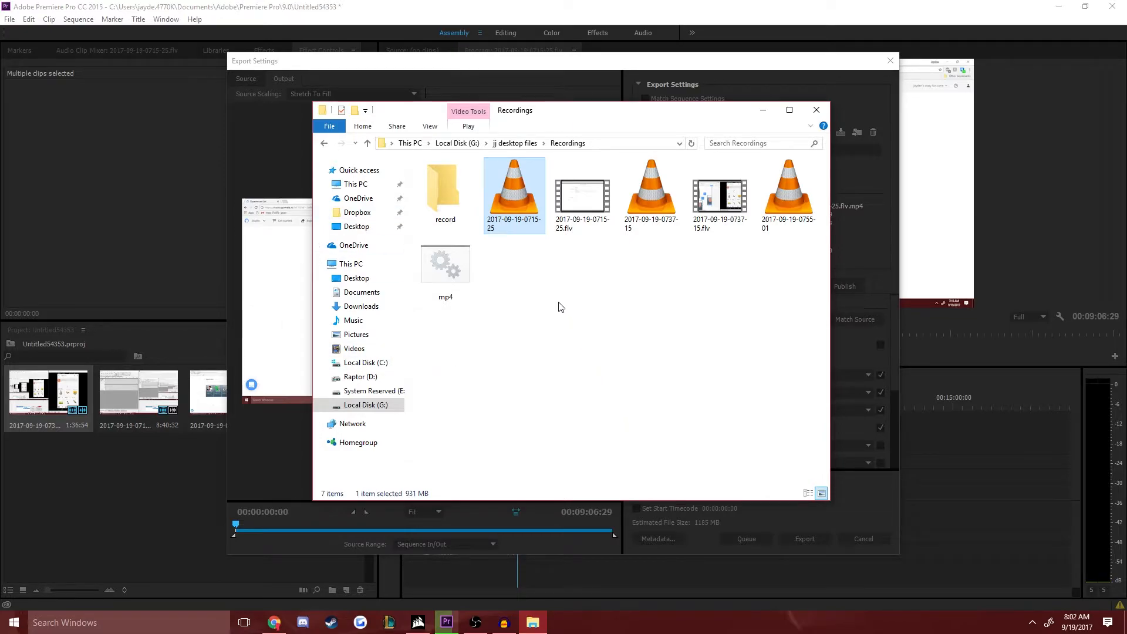
Create a new text document named convert in the Recordings folder
right_click(524, 290)
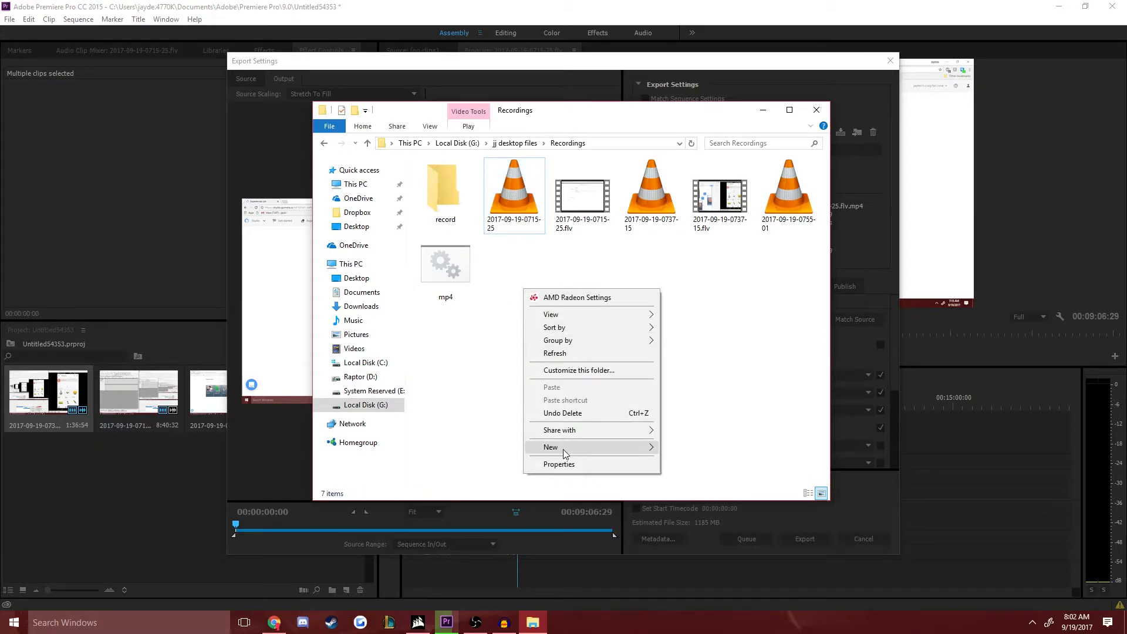
mouse_move(564, 449)
click(706, 567)
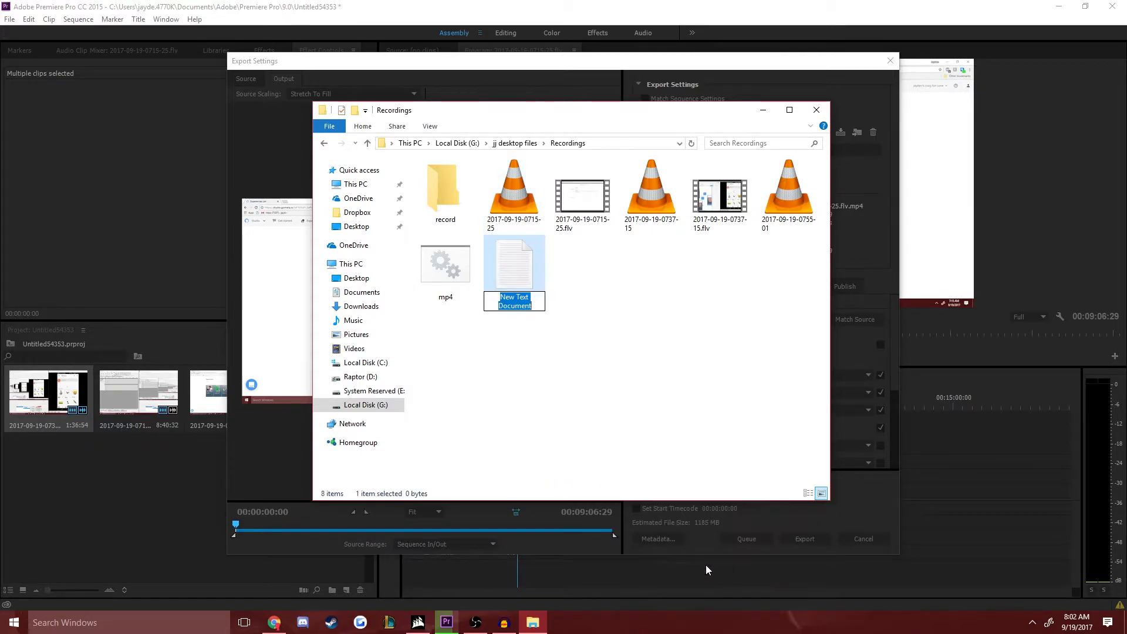
text(convert)
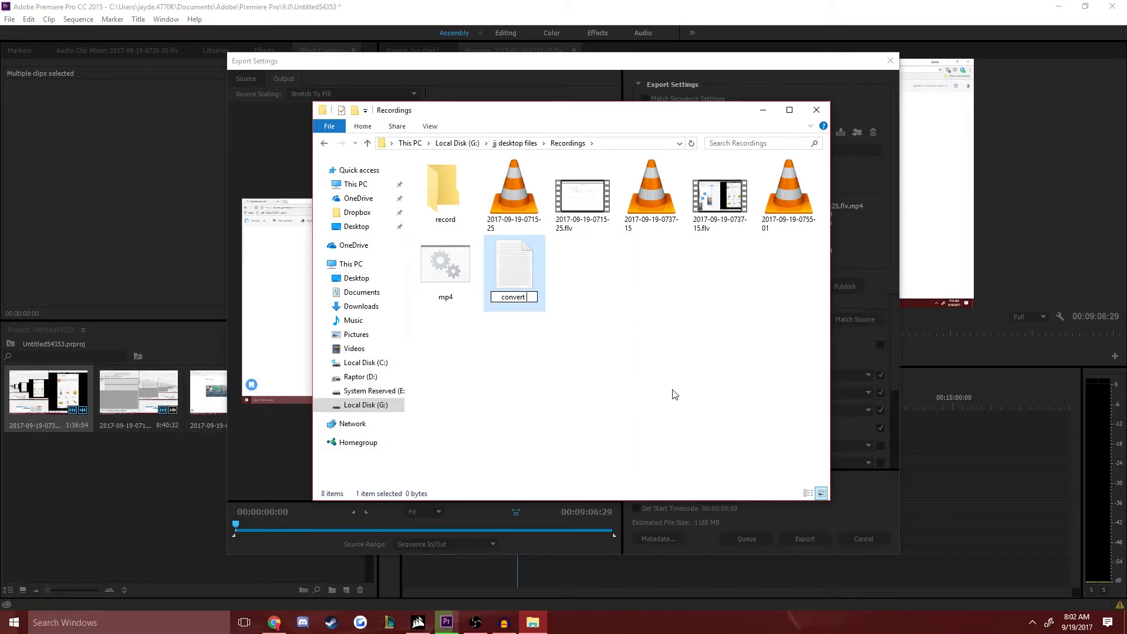
key(Return)
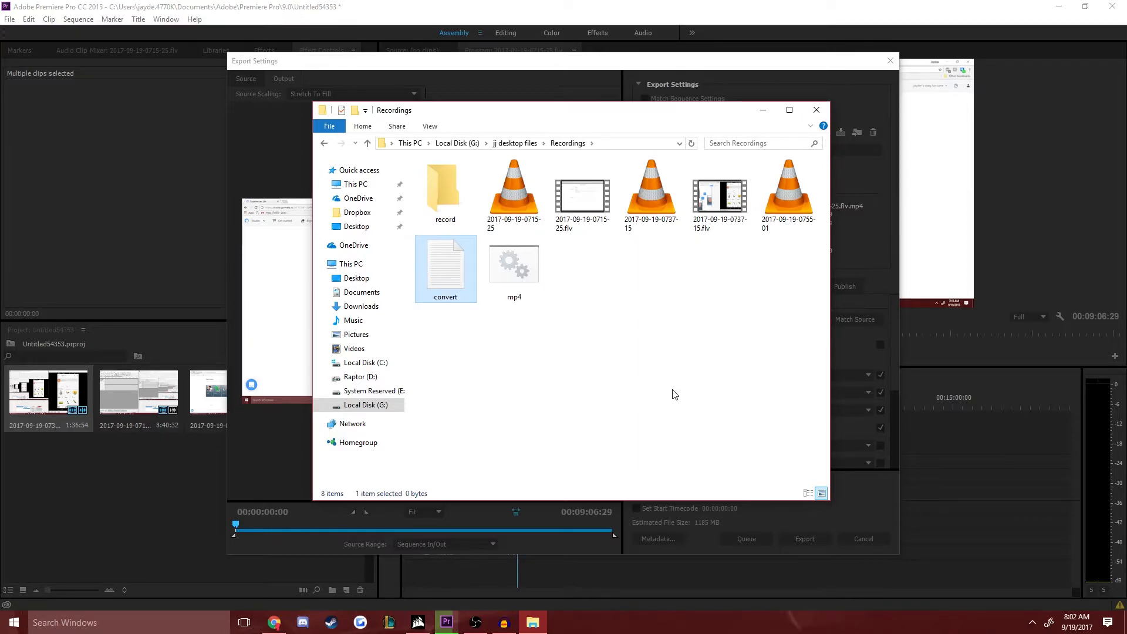
Open the convert document in Notepad and copy the whole ffmpeg script from the mp4 batch file into it
double_click(457, 275)
drag(252, 440, 768, 191)
right_click(522, 264)
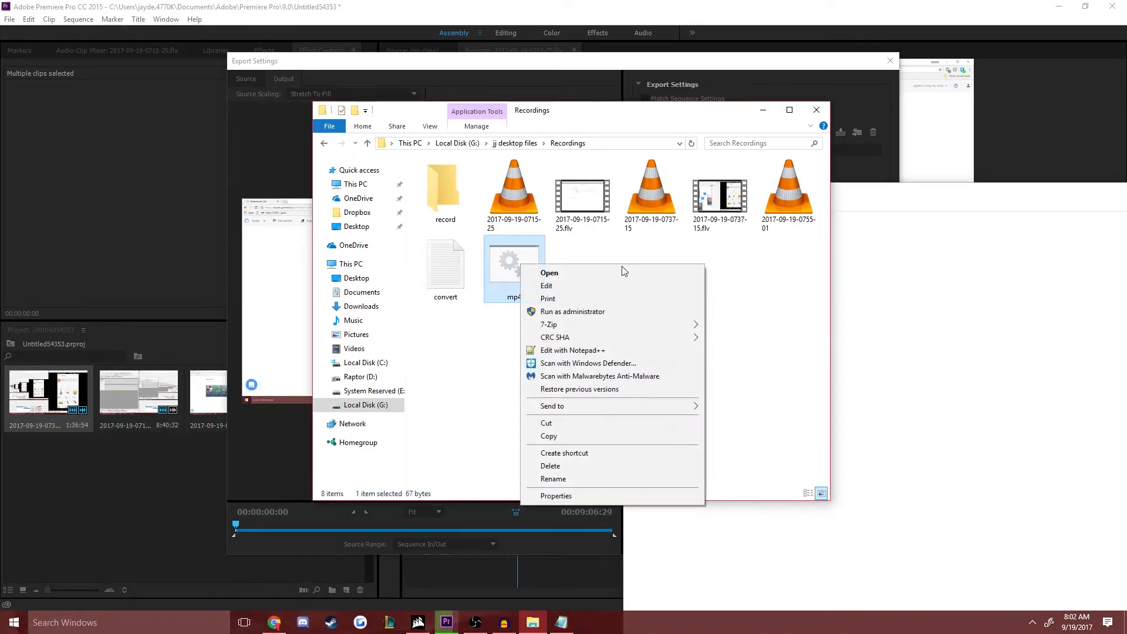
click(590, 290)
drag(222, 521, 113, 472)
key(ctrl+c)
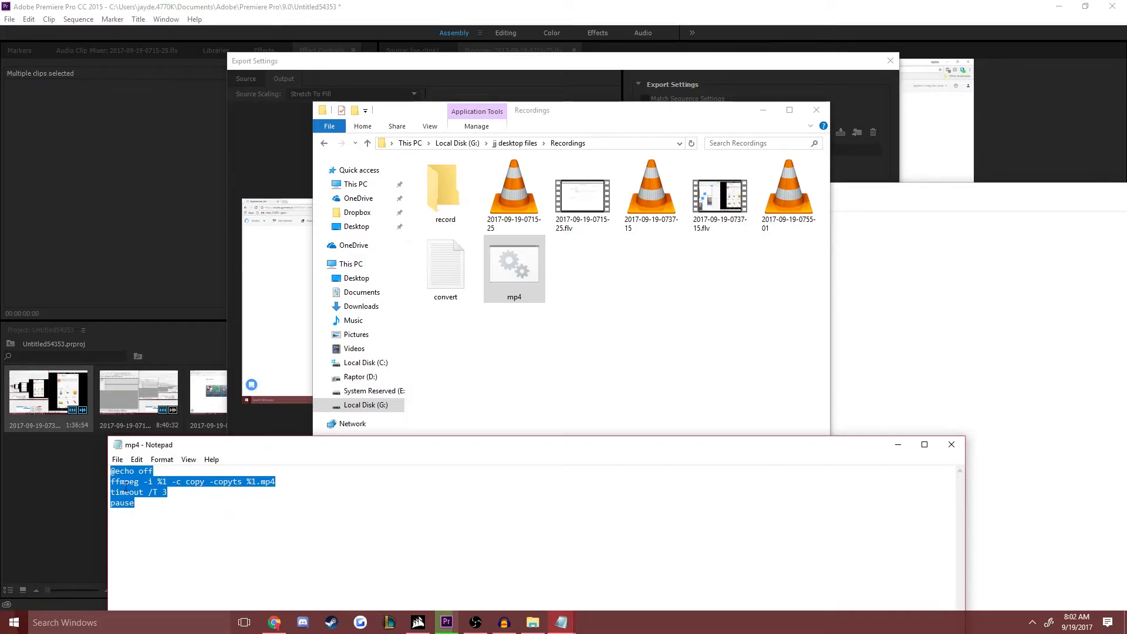
click(951, 444)
key(ctrl+v)
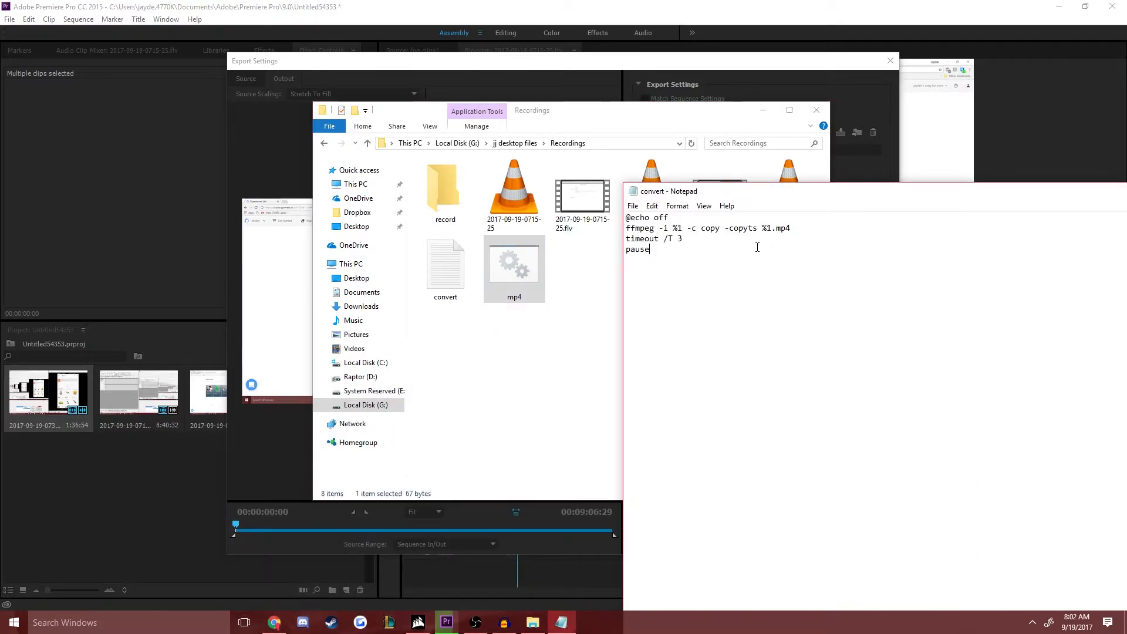
Save the script as a new file named convert mp4 in the Recordings folder, with the type set to All Files
click(633, 206)
click(672, 259)
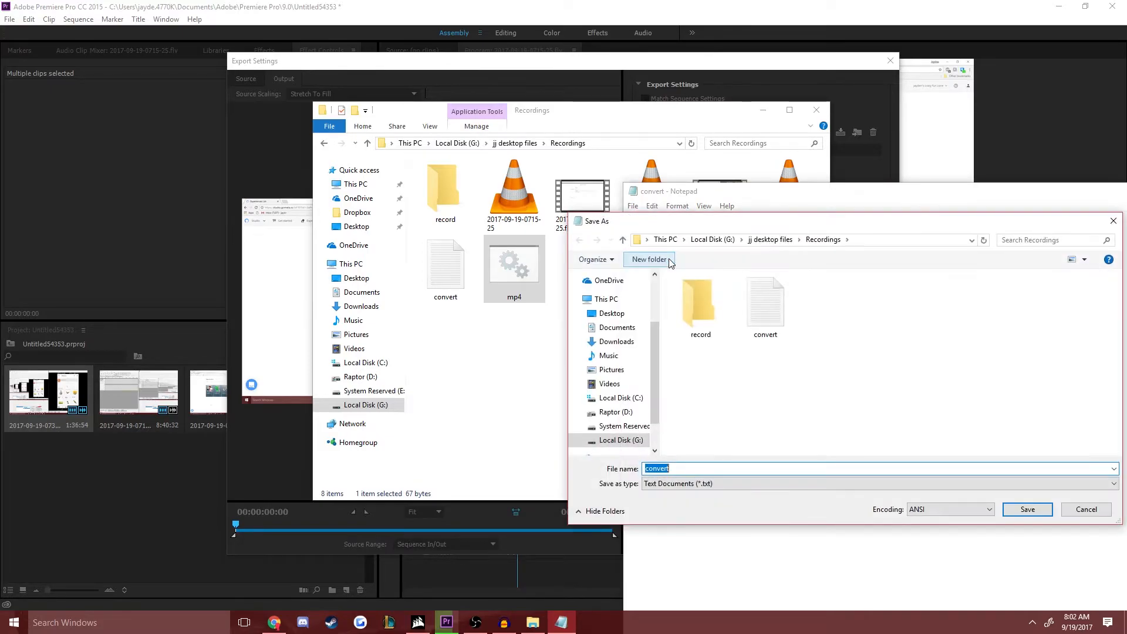
text(convert mp4)
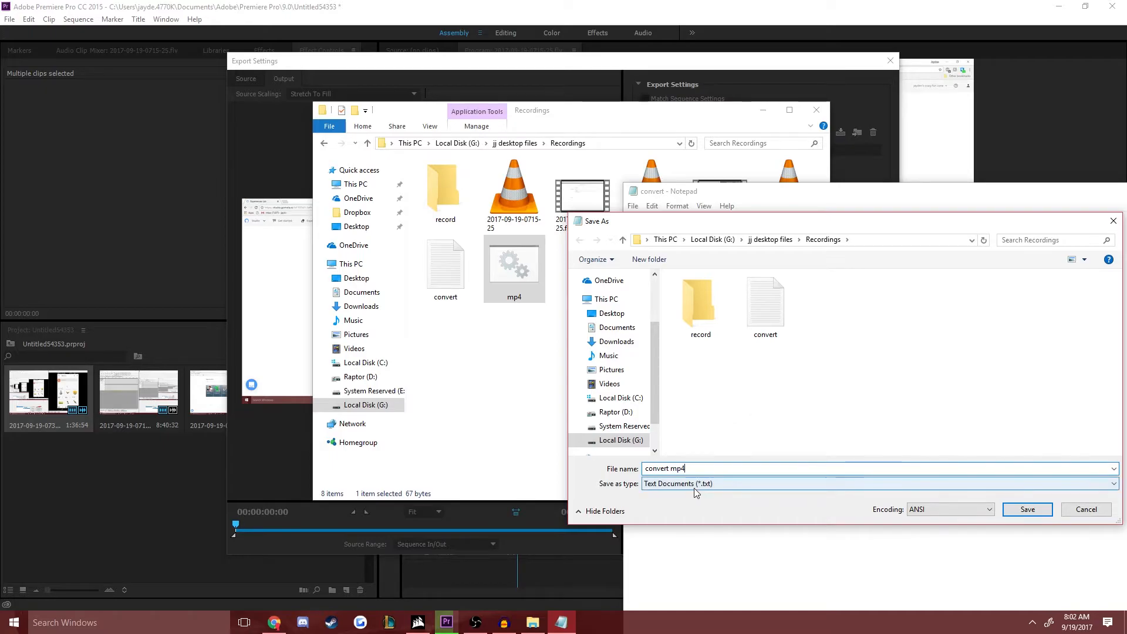
click(733, 485)
click(728, 505)
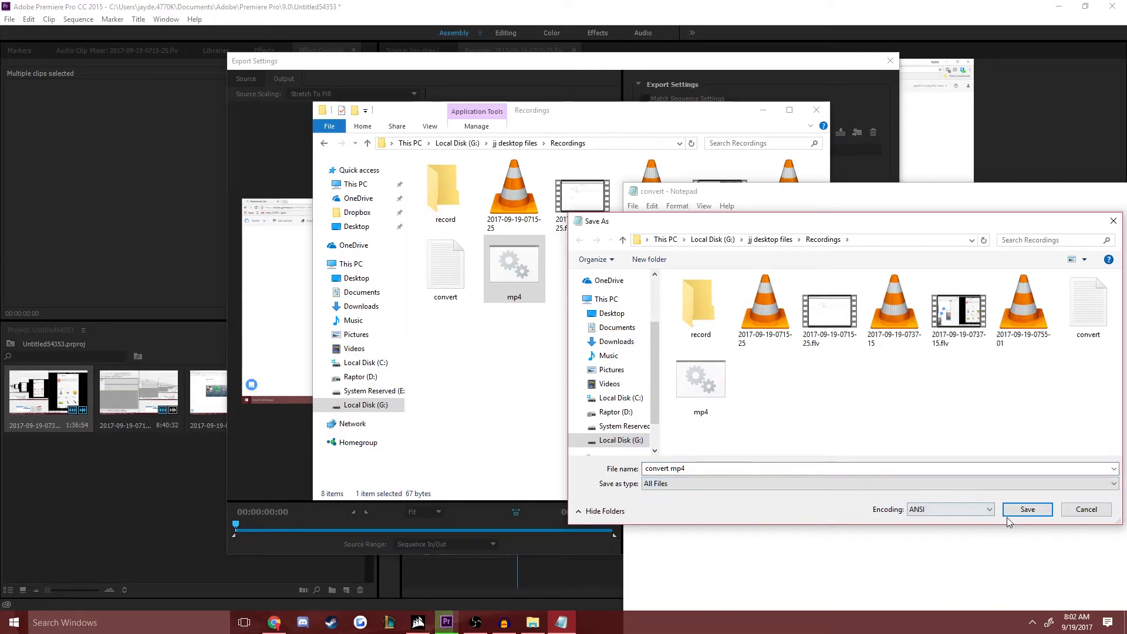
click(1028, 509)
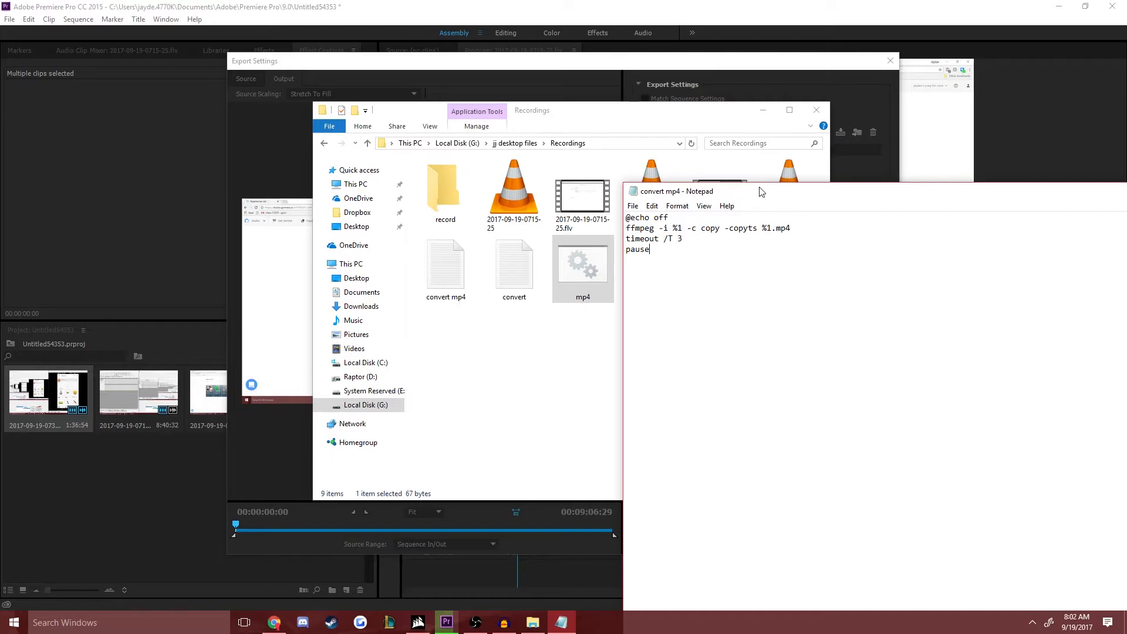
Close the script's Notepad window and delete the convert mp4 file from the Recordings folder
drag(763, 194, 406, 341)
drag(637, 341, 334, 374)
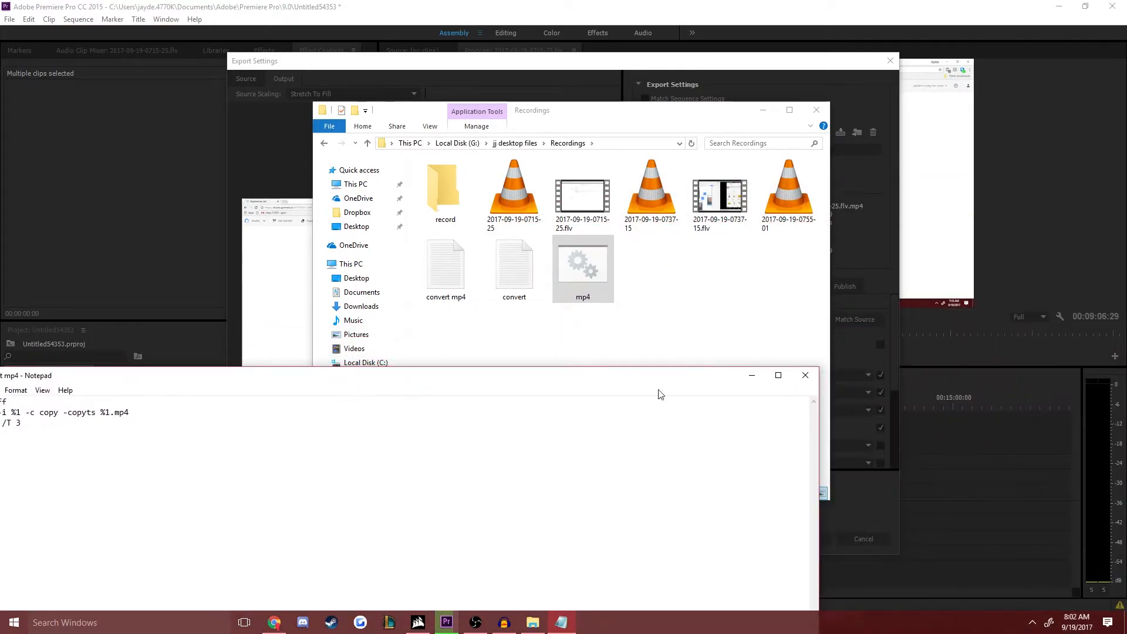
click(805, 372)
click(436, 280)
right_click(436, 280)
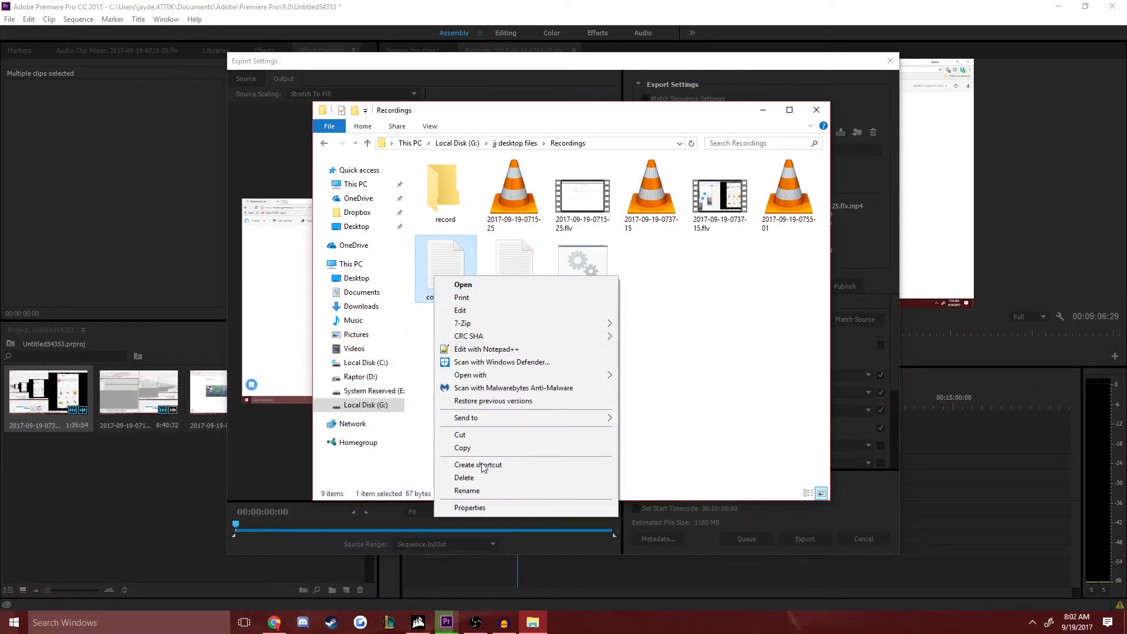
click(499, 470)
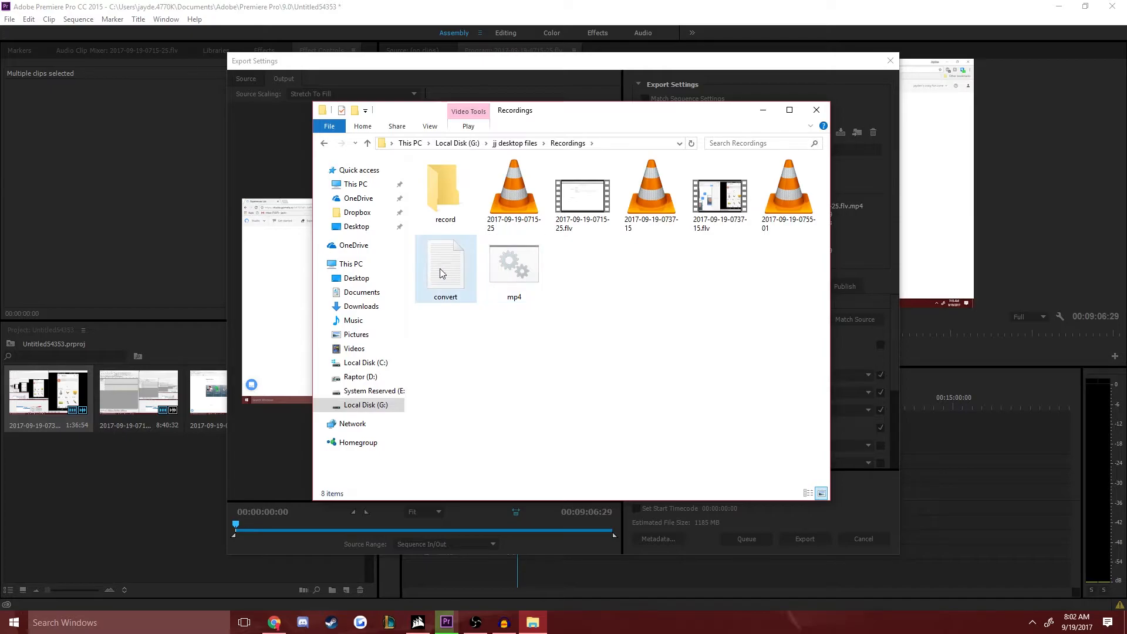
Reopen the convert document and insert the copied script with the line "ffmpeg -i %1 -c copy -copyts %1.mp4"
double_click(456, 275)
drag(305, 371, 741, 289)
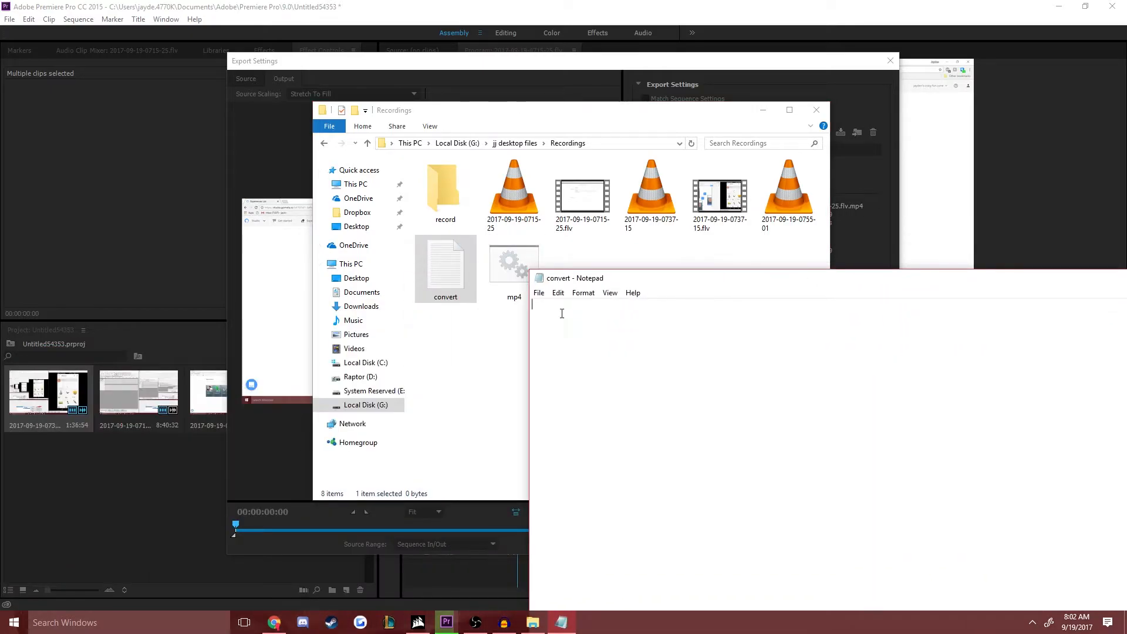
text(@echo off ffmpeg -i %1 -c copy -copyts %1.mp4 timeout /t 3 exit)
Save the script in the Recordings folder as convertmp4.bat with the type set to All Files, and close its Notepad window
click(538, 292)
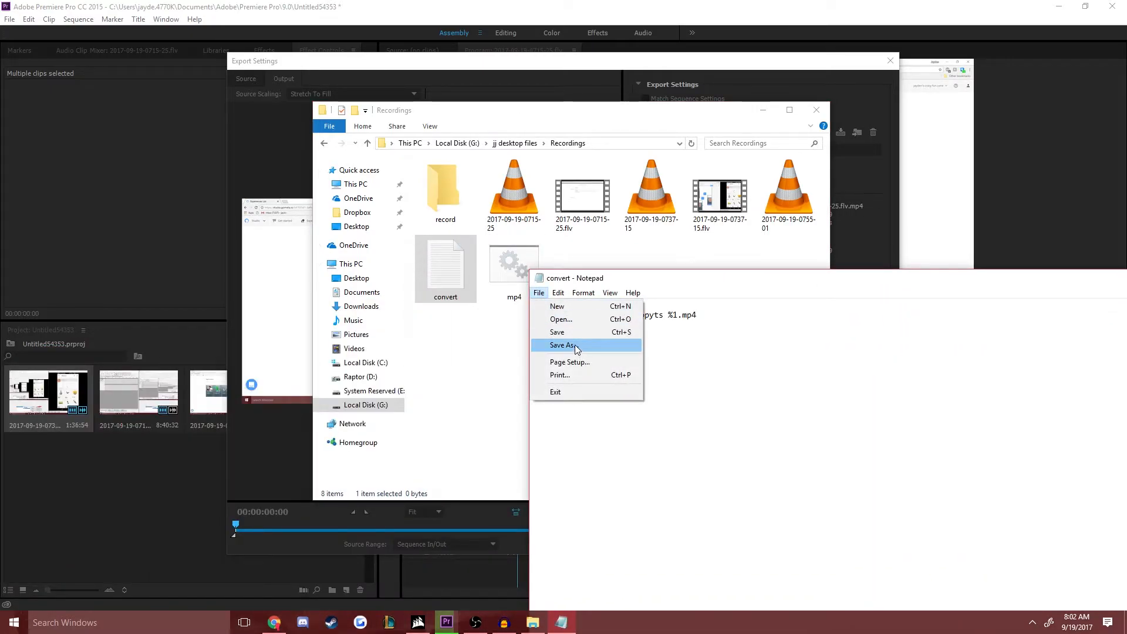
click(574, 346)
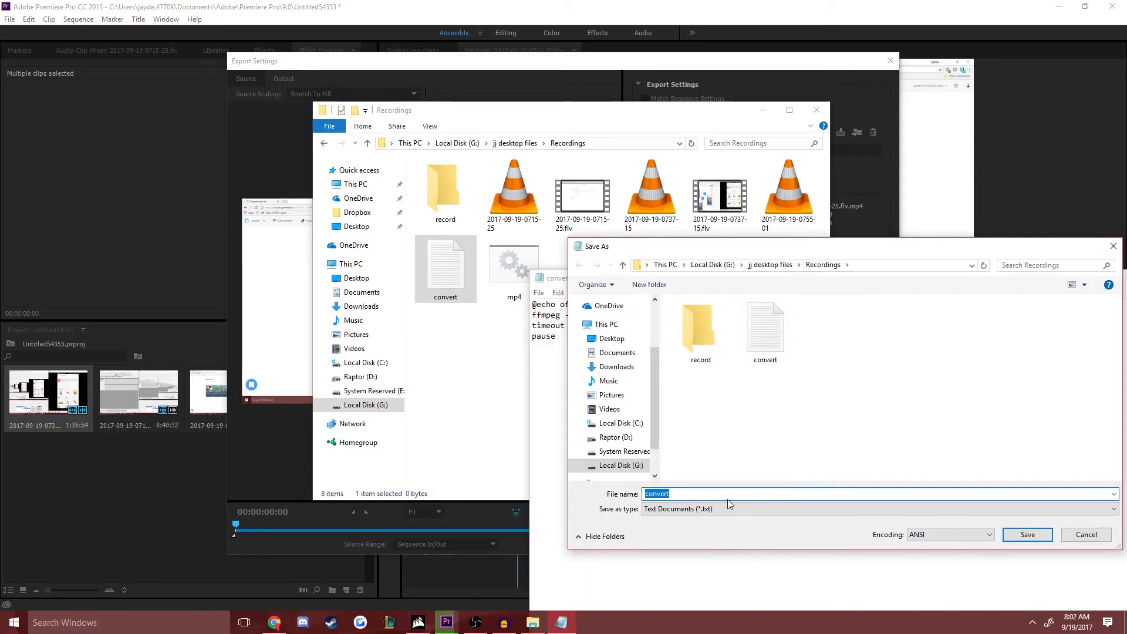
click(722, 508)
click(685, 534)
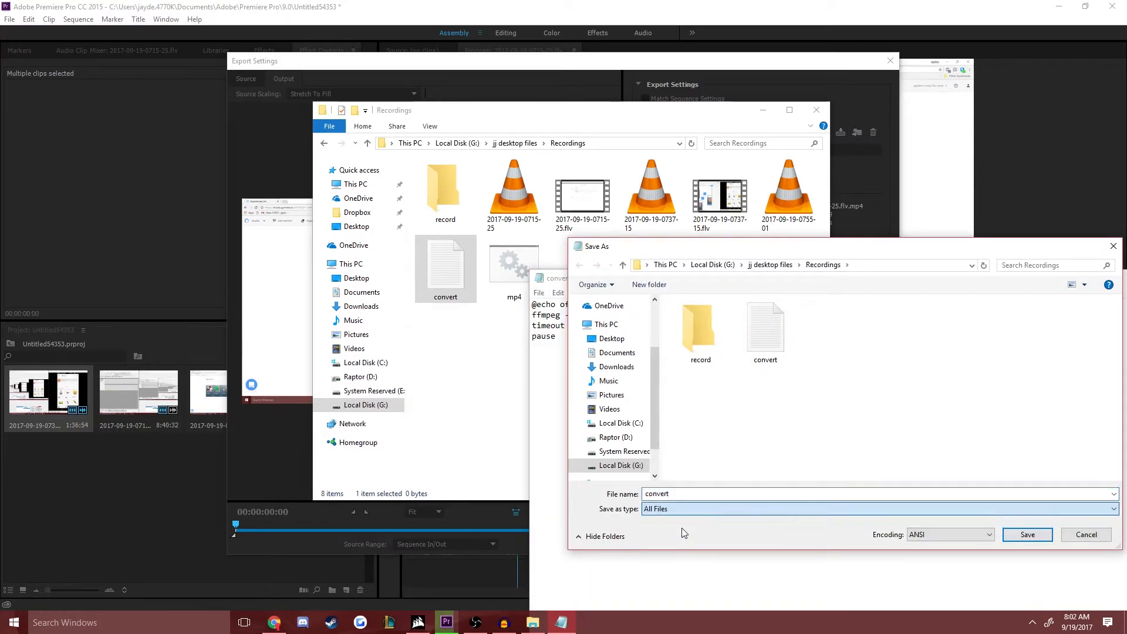
click(678, 495)
text(.bat)
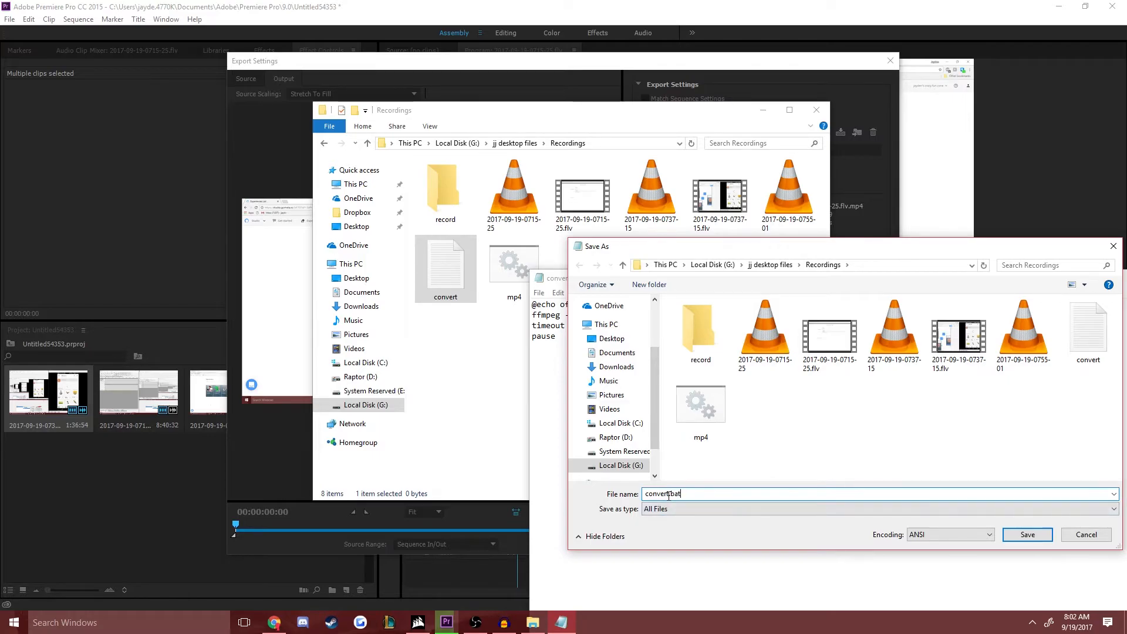
text(mp4)
drag(687, 494, 698, 495)
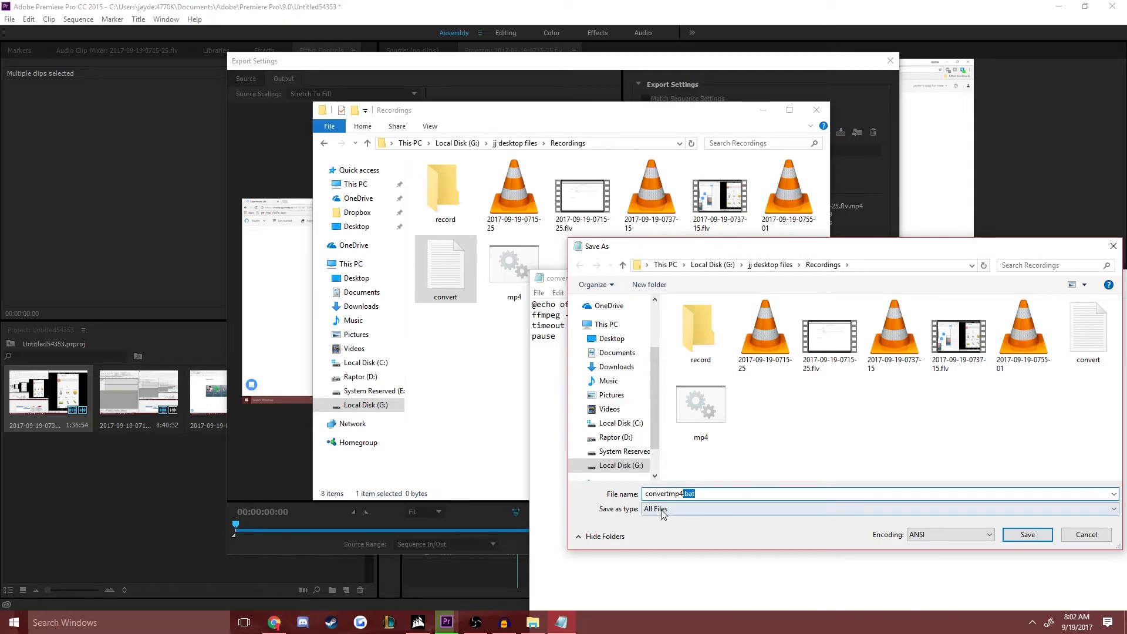
click(1036, 538)
drag(676, 278, 357, 373)
click(1053, 373)
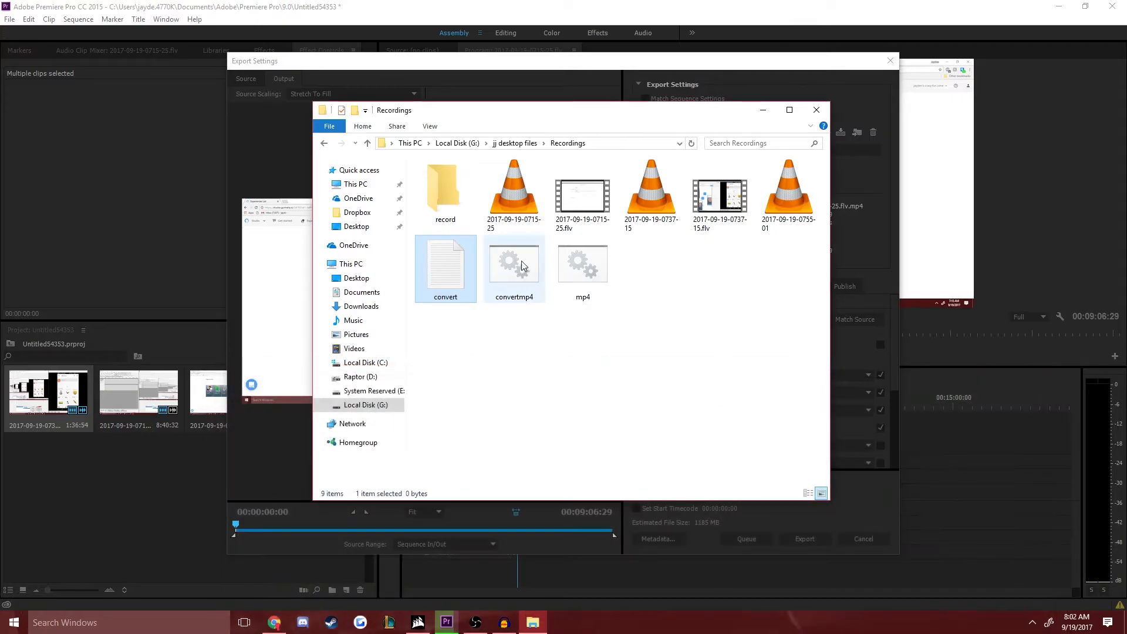
click(516, 198)
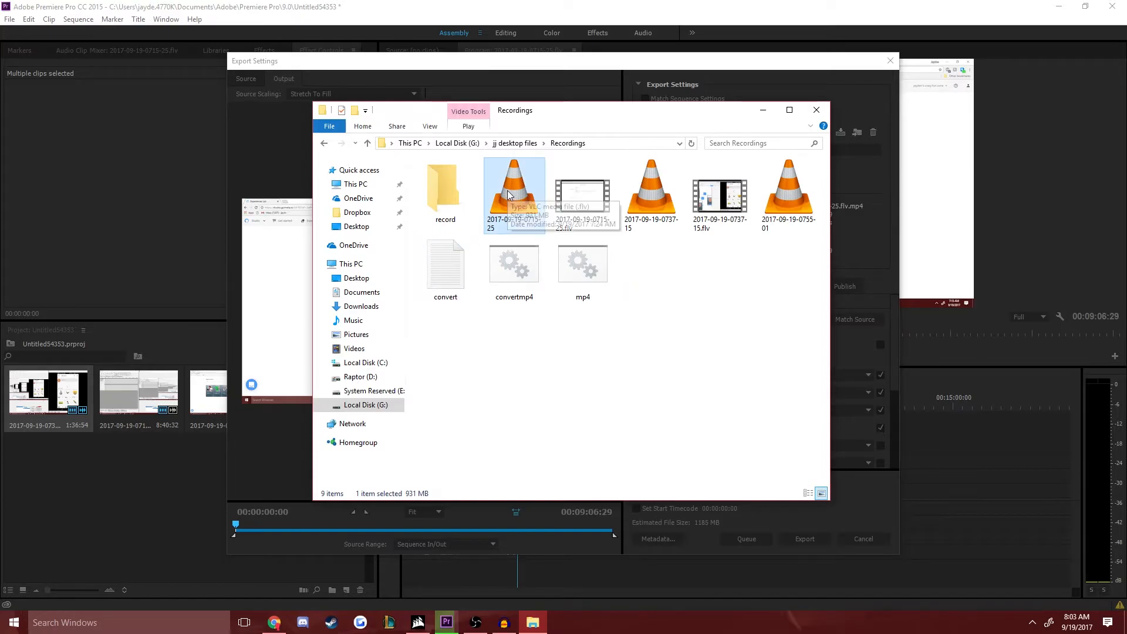
drag(515, 190, 532, 281)
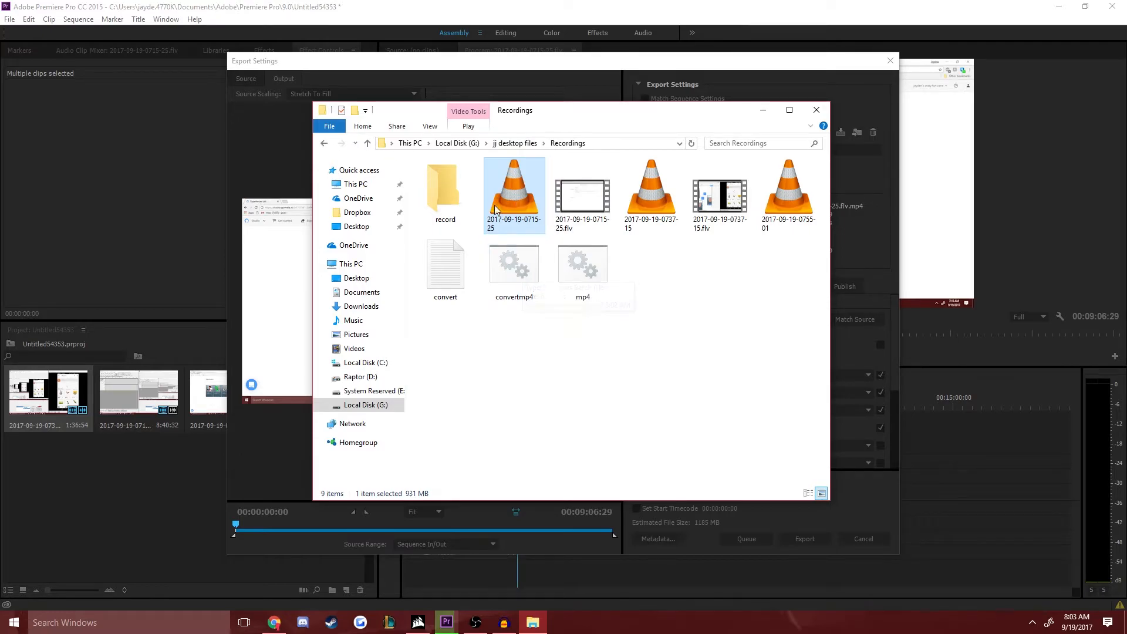
drag(496, 207, 518, 283)
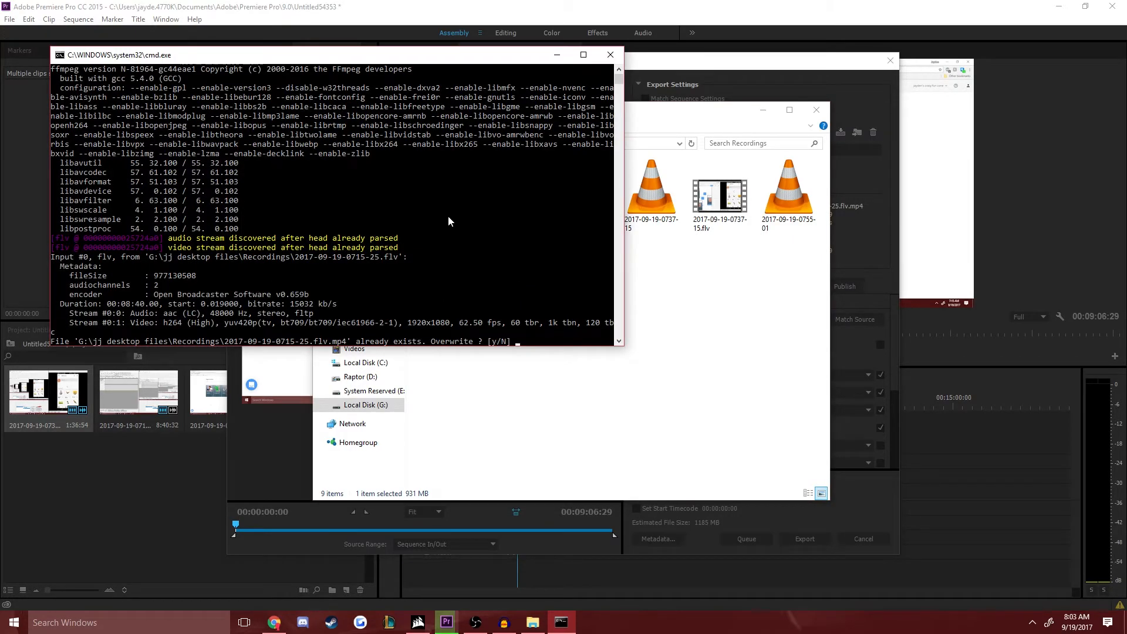
text(n)
key(Return)
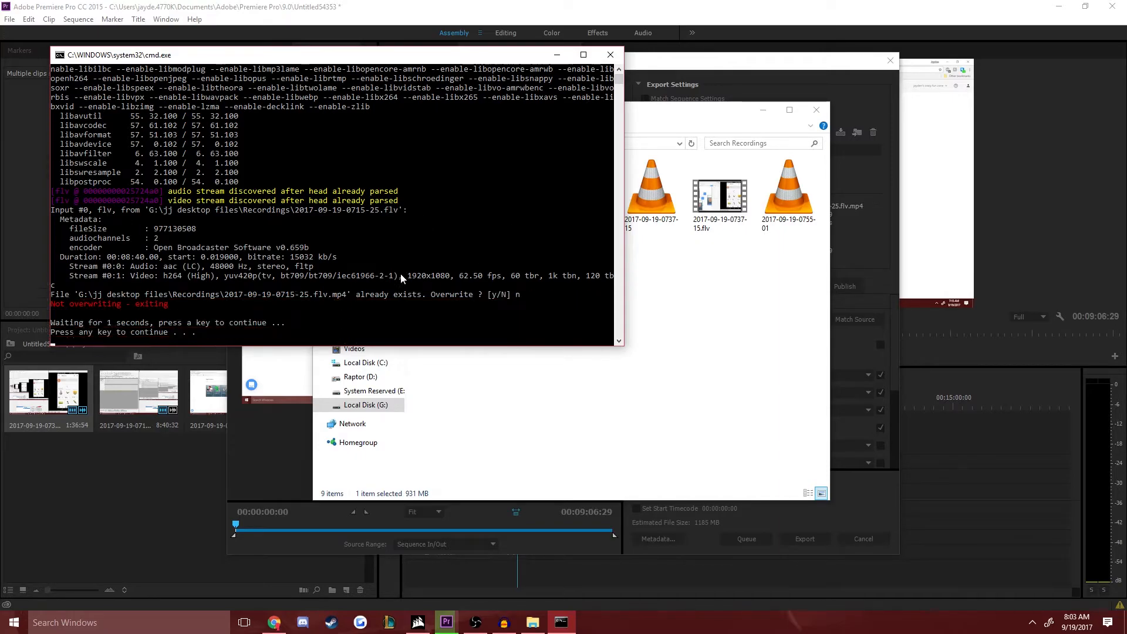
drag(514, 191, 523, 295)
text(y)
key(Return)
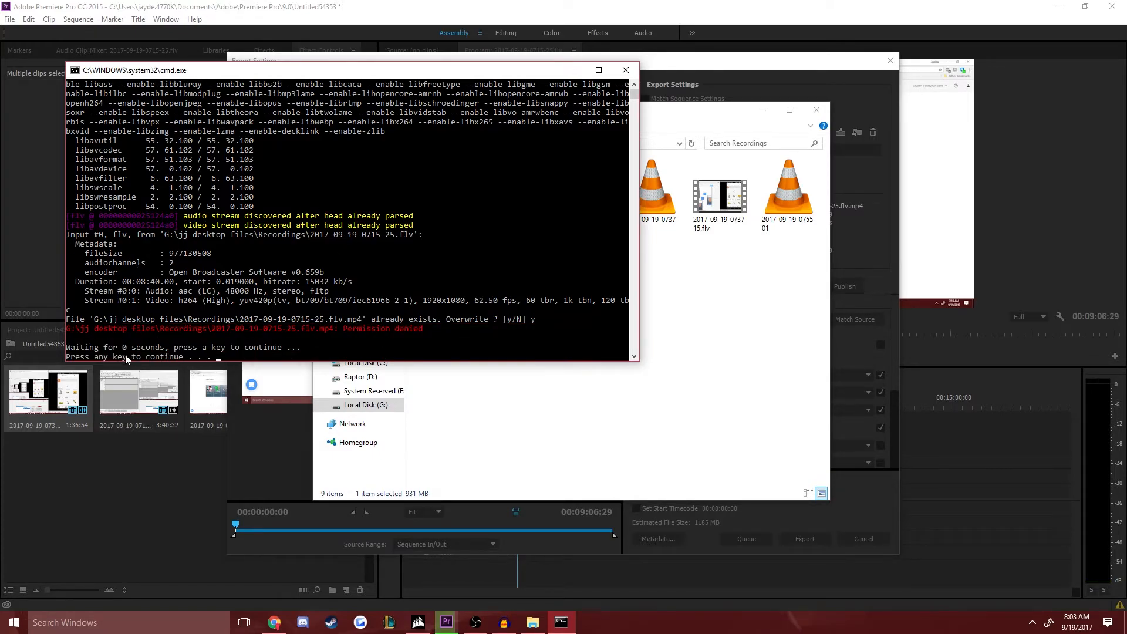
key(Return)
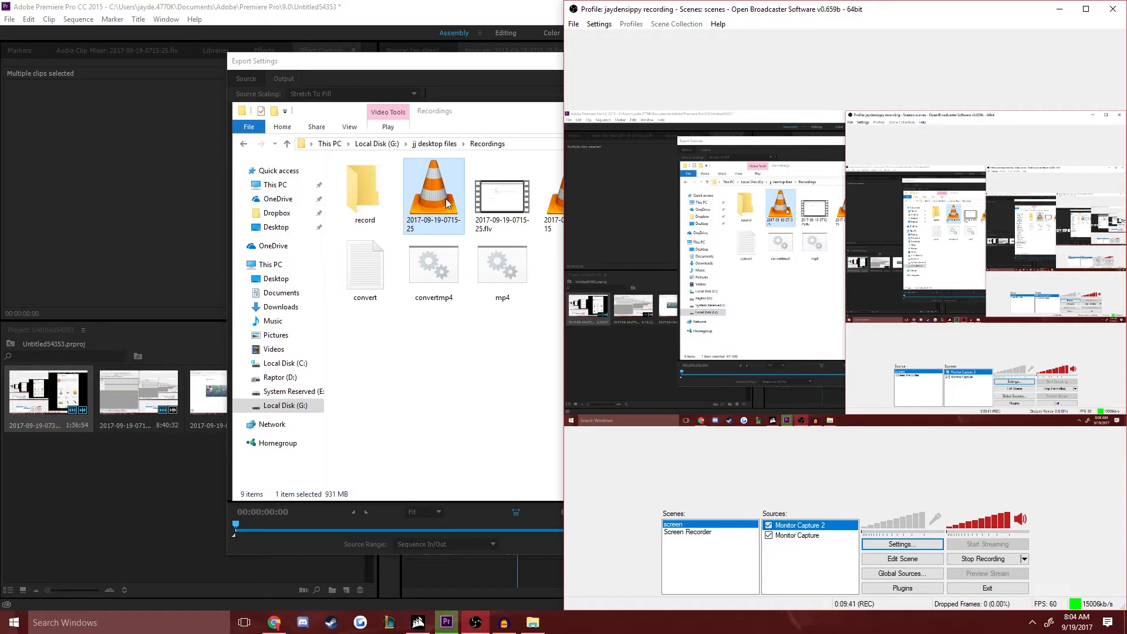
double_click(446, 198)
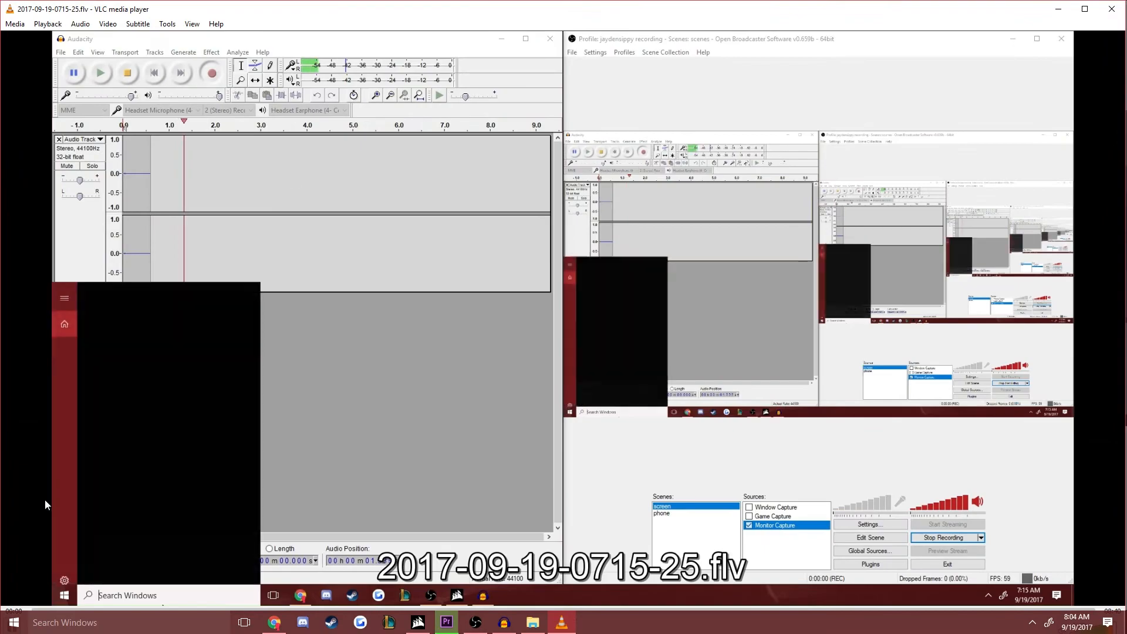
key(super+Left)
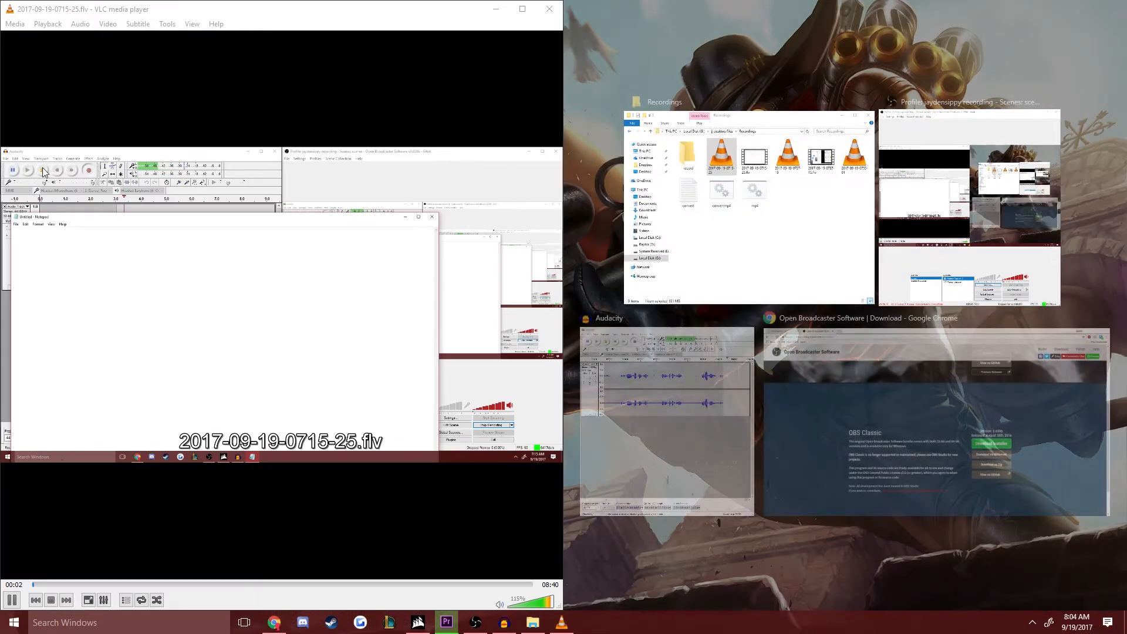
click(85, 13)
key(space)
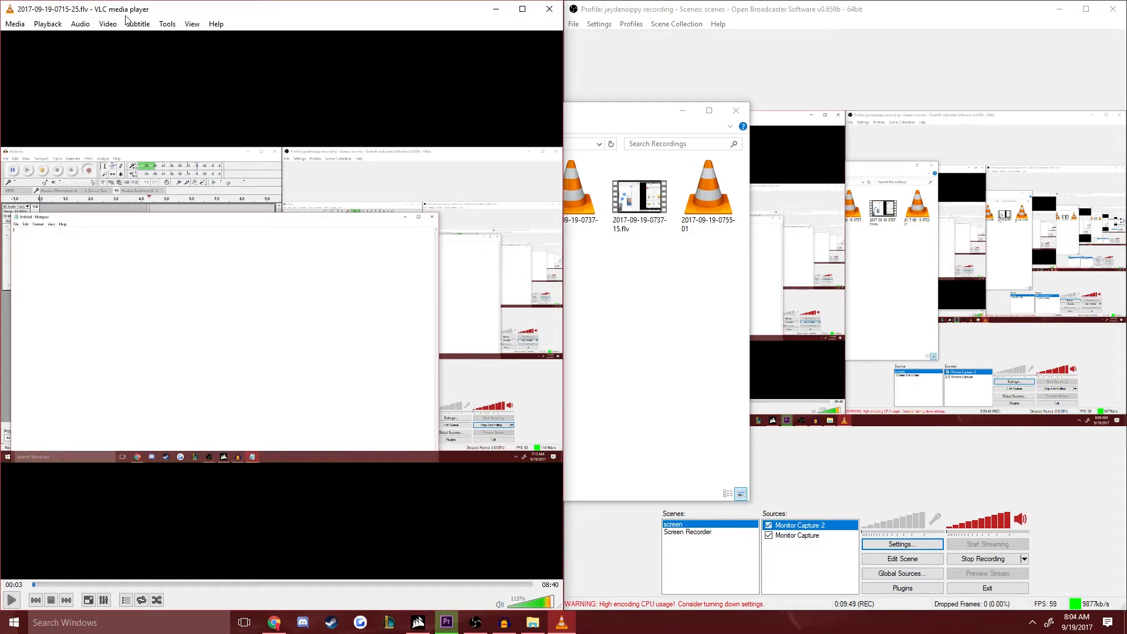
Open the phone's mirroring stream in VLC from the network URL rtsp://192.168.0.8:5000/screen
click(12, 24)
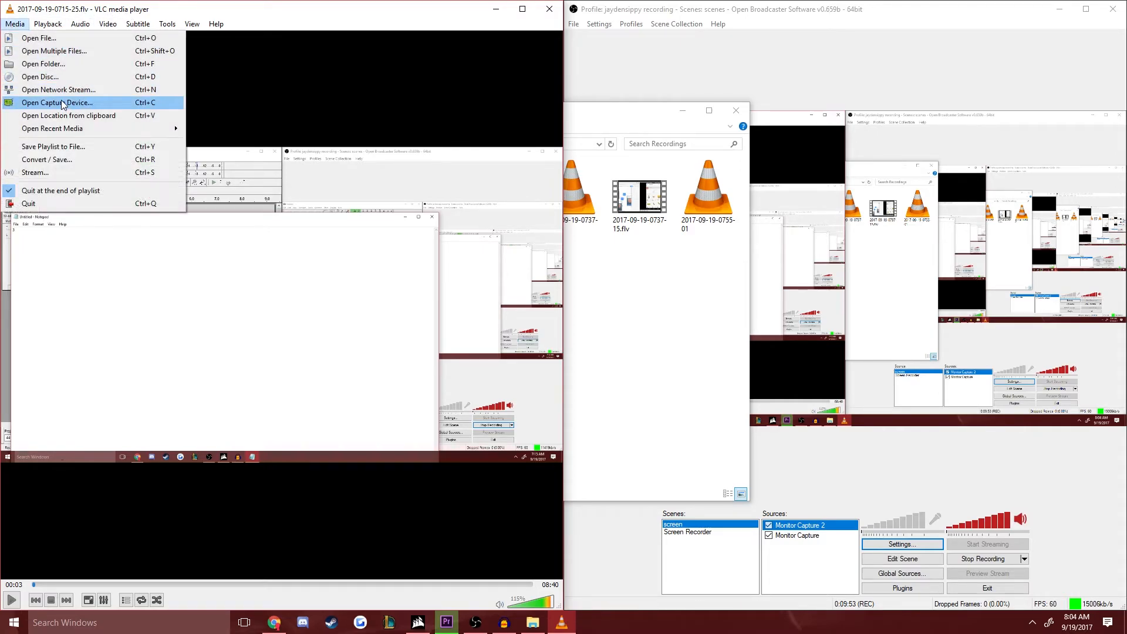
click(62, 104)
click(232, 210)
click(201, 253)
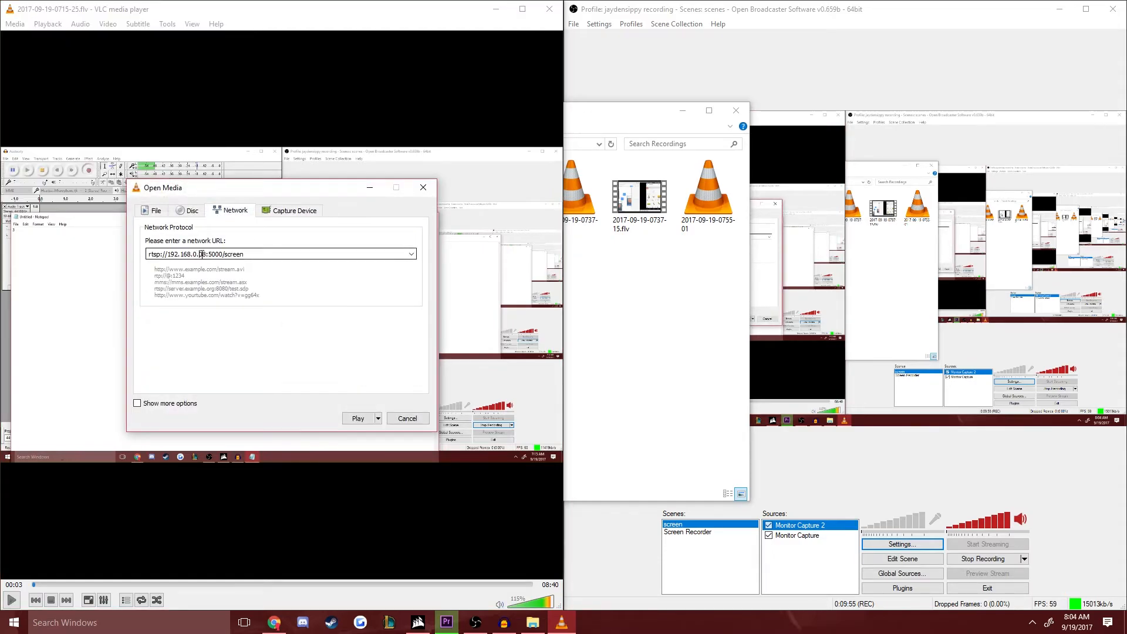
key(BackSpace)
key(Return)
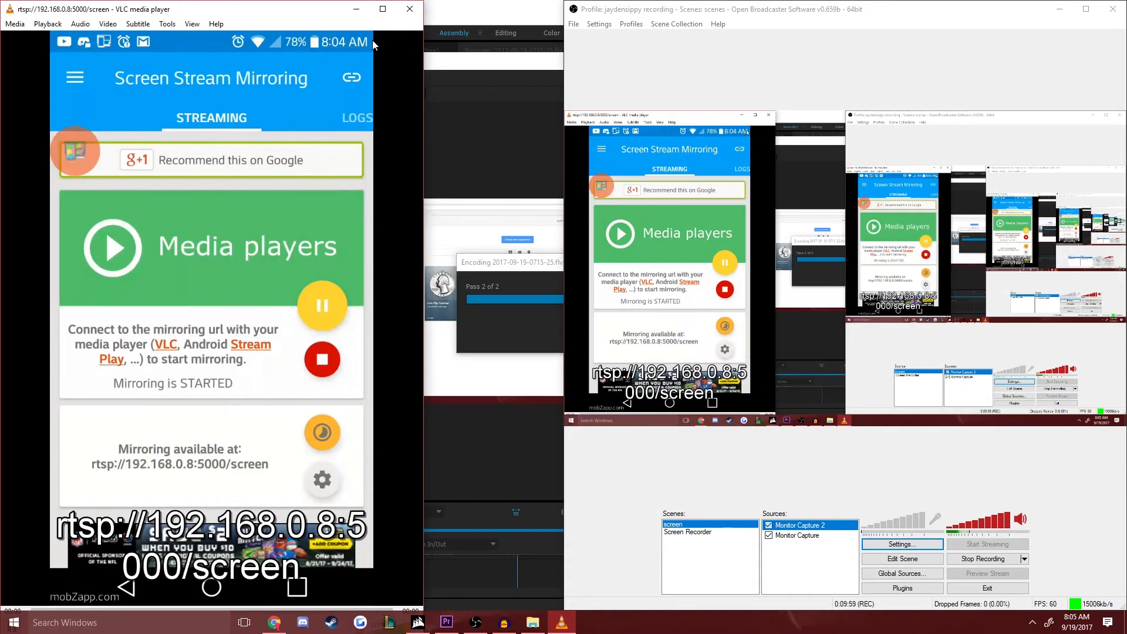
Set the VLC stream's volume to 0 in the Windows Volume Mixer and dismiss the mixer
click(1033, 622)
right_click(999, 558)
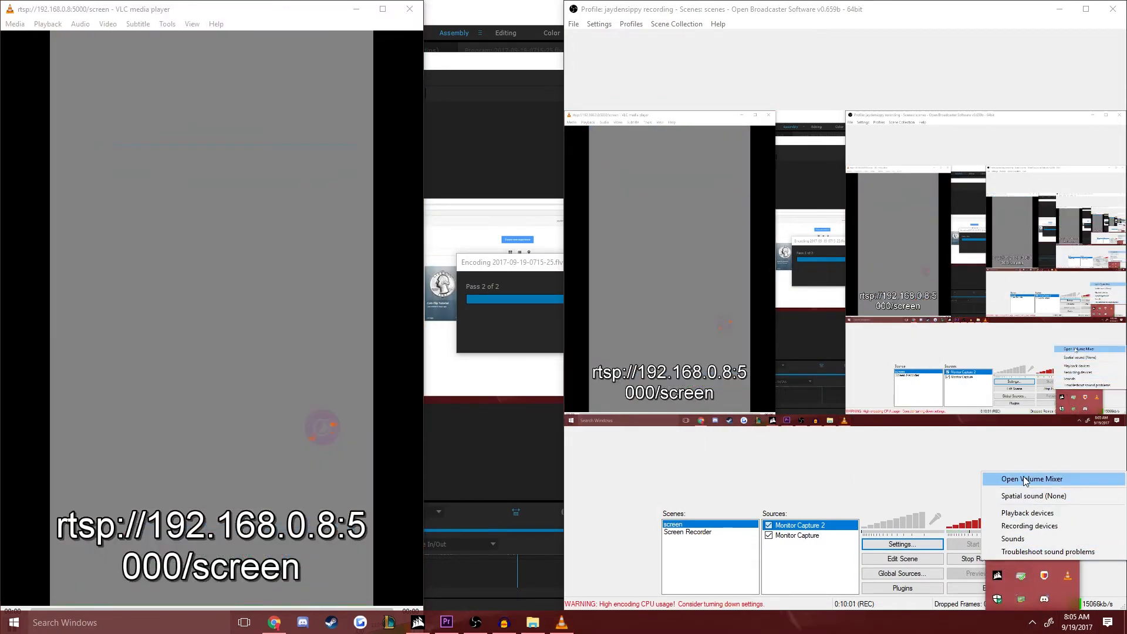
click(1026, 481)
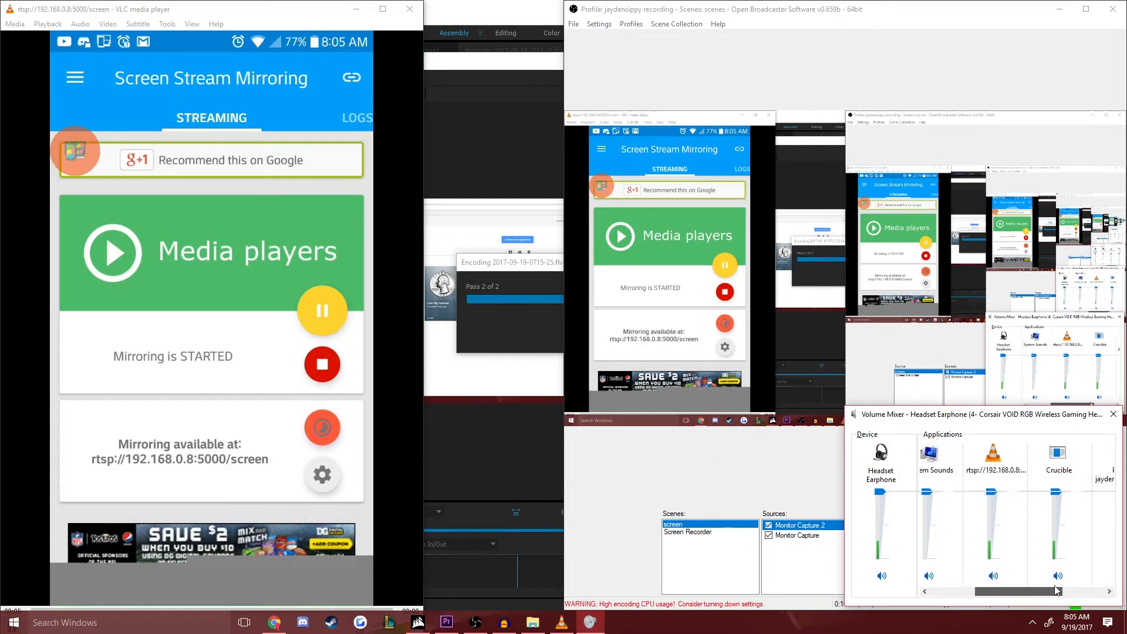
drag(1055, 590, 1101, 590)
drag(947, 492, 948, 559)
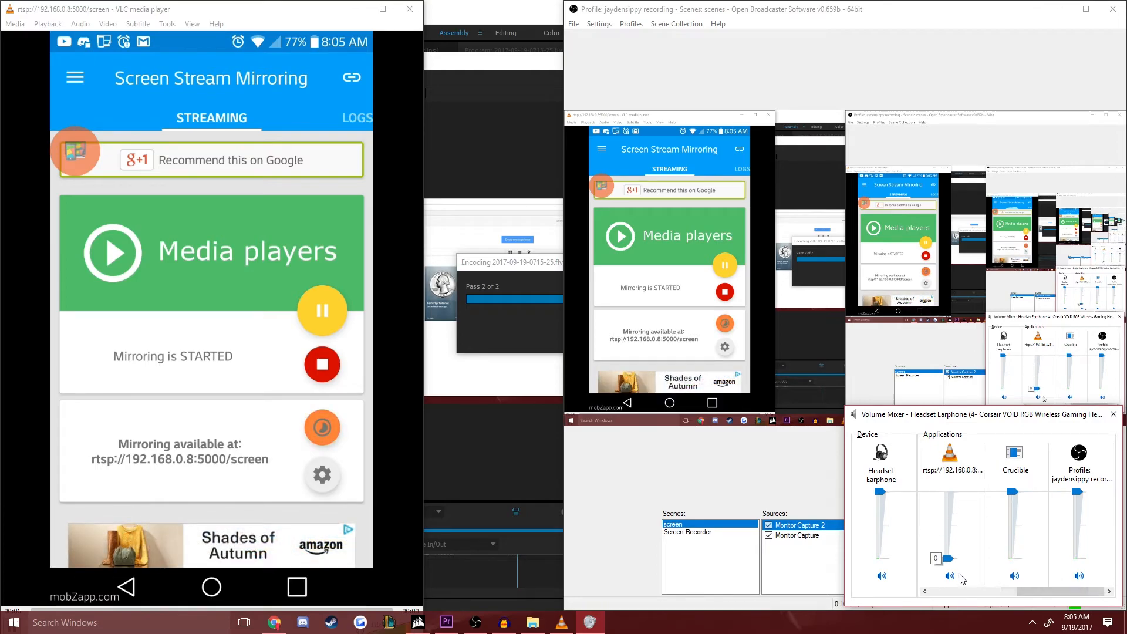
click(805, 466)
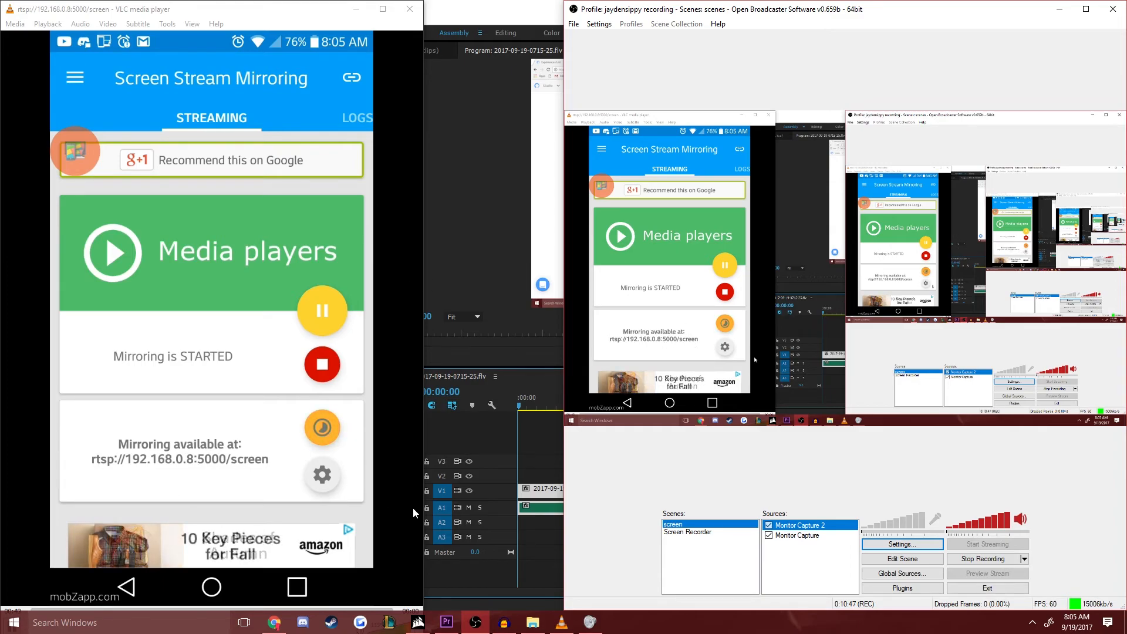
Show VLC's network URL entry in Open Media, close it, and snap the VLC window to the left half of the screen
mouse_move(562, 623)
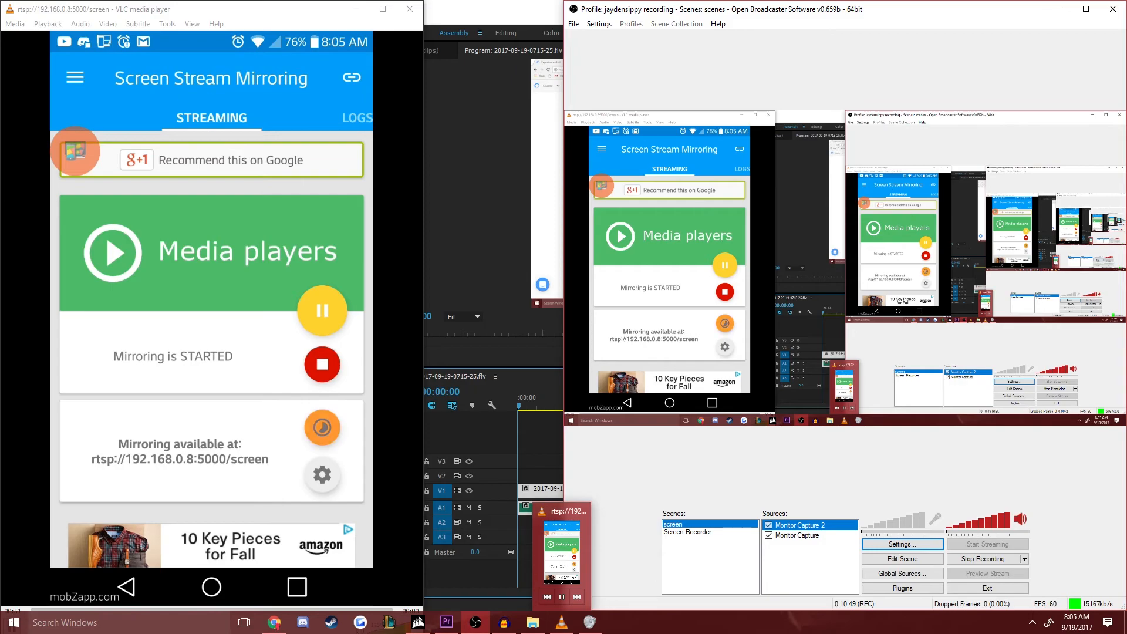
click(15, 25)
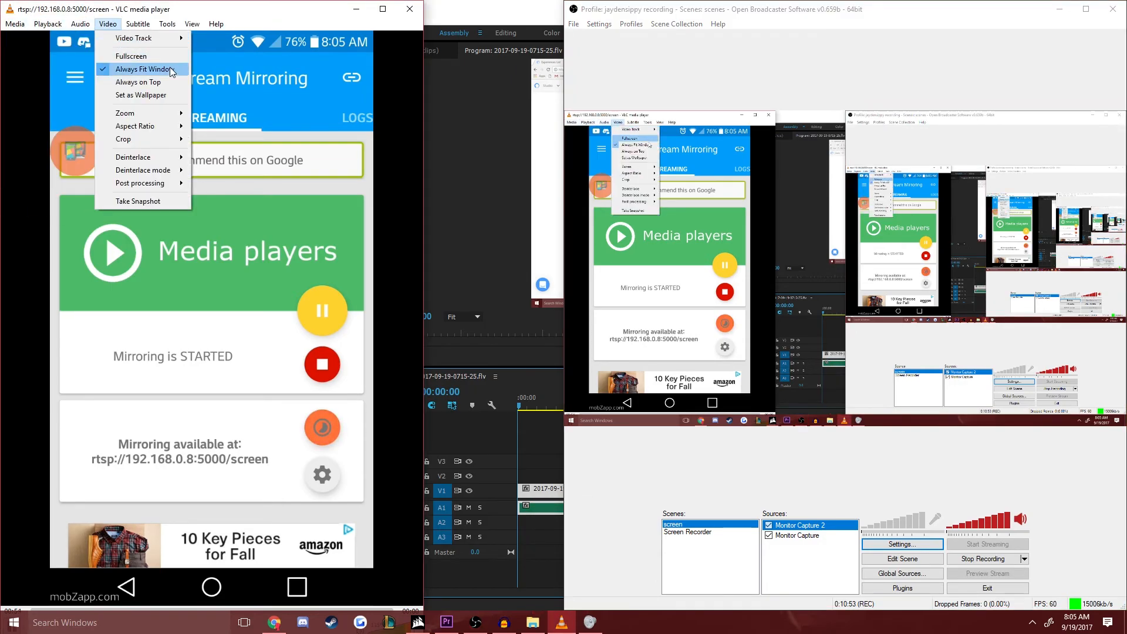
click(27, 103)
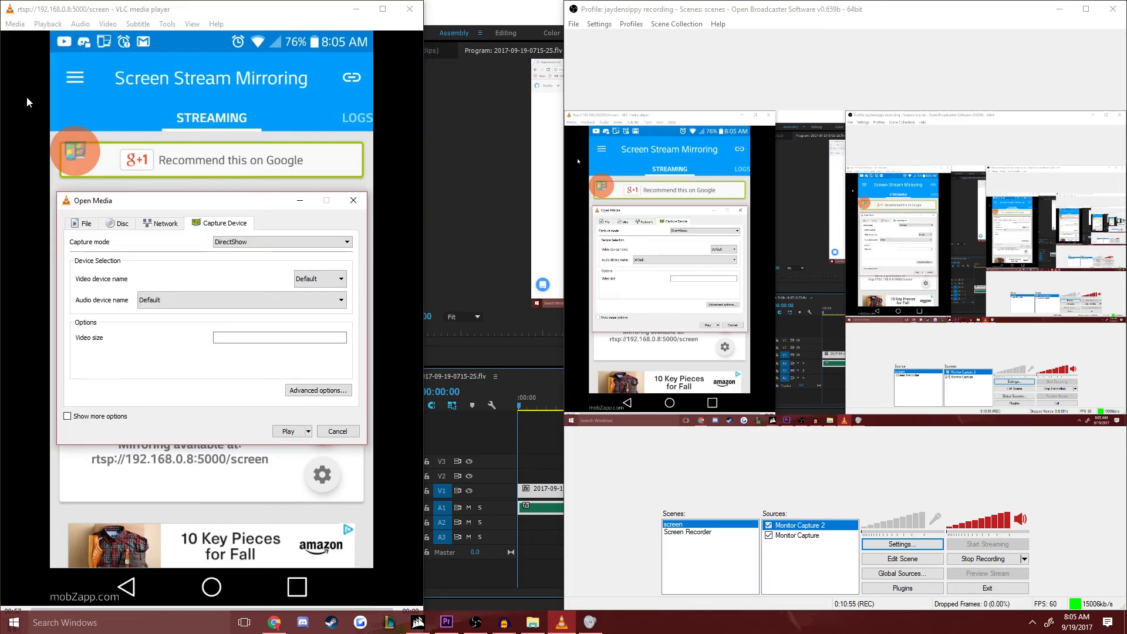
drag(145, 203, 294, 200)
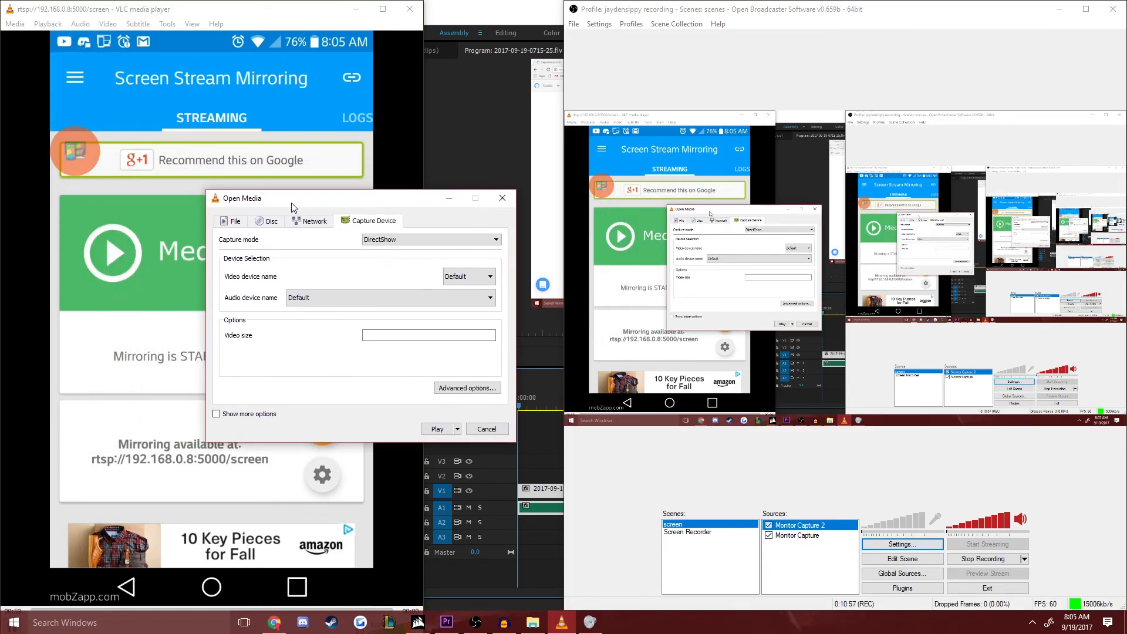
click(298, 228)
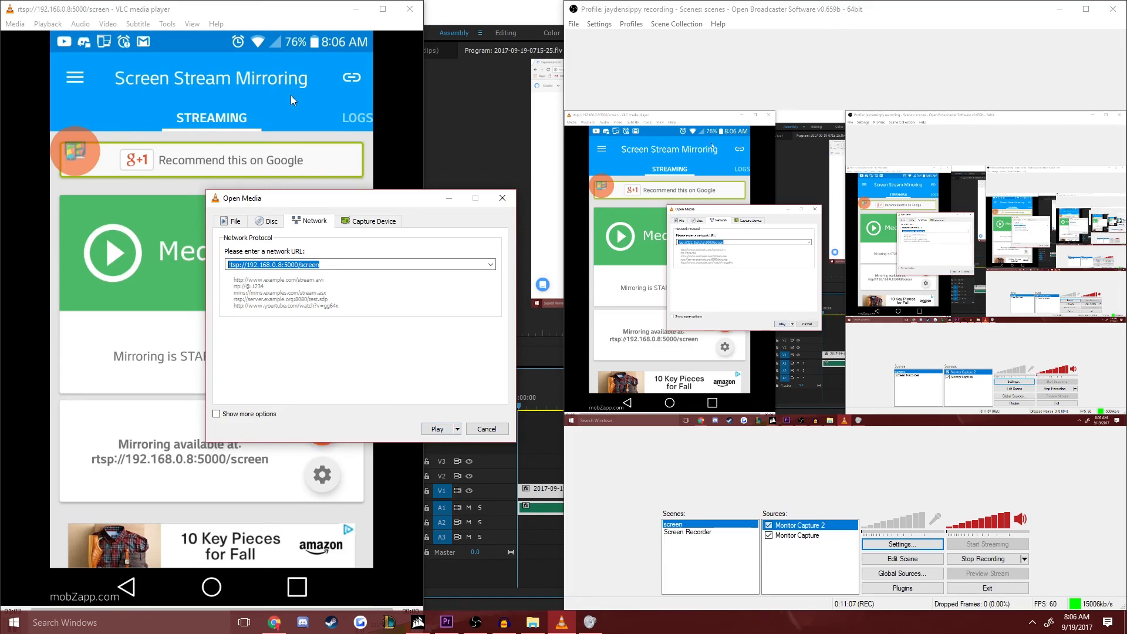
click(503, 198)
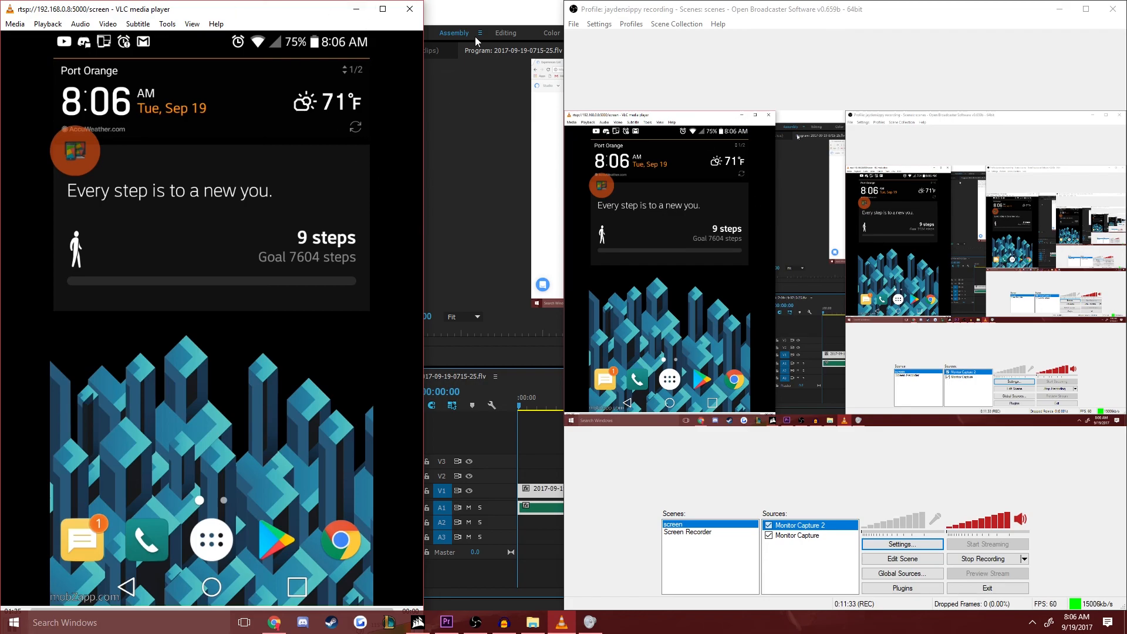
drag(196, 19, 3, 139)
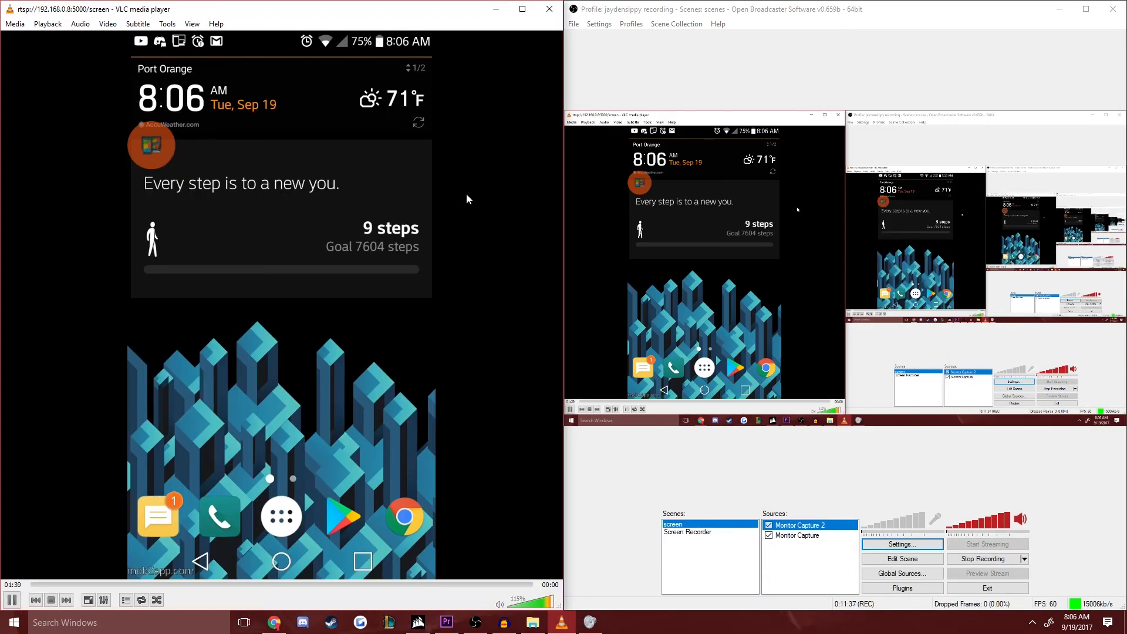